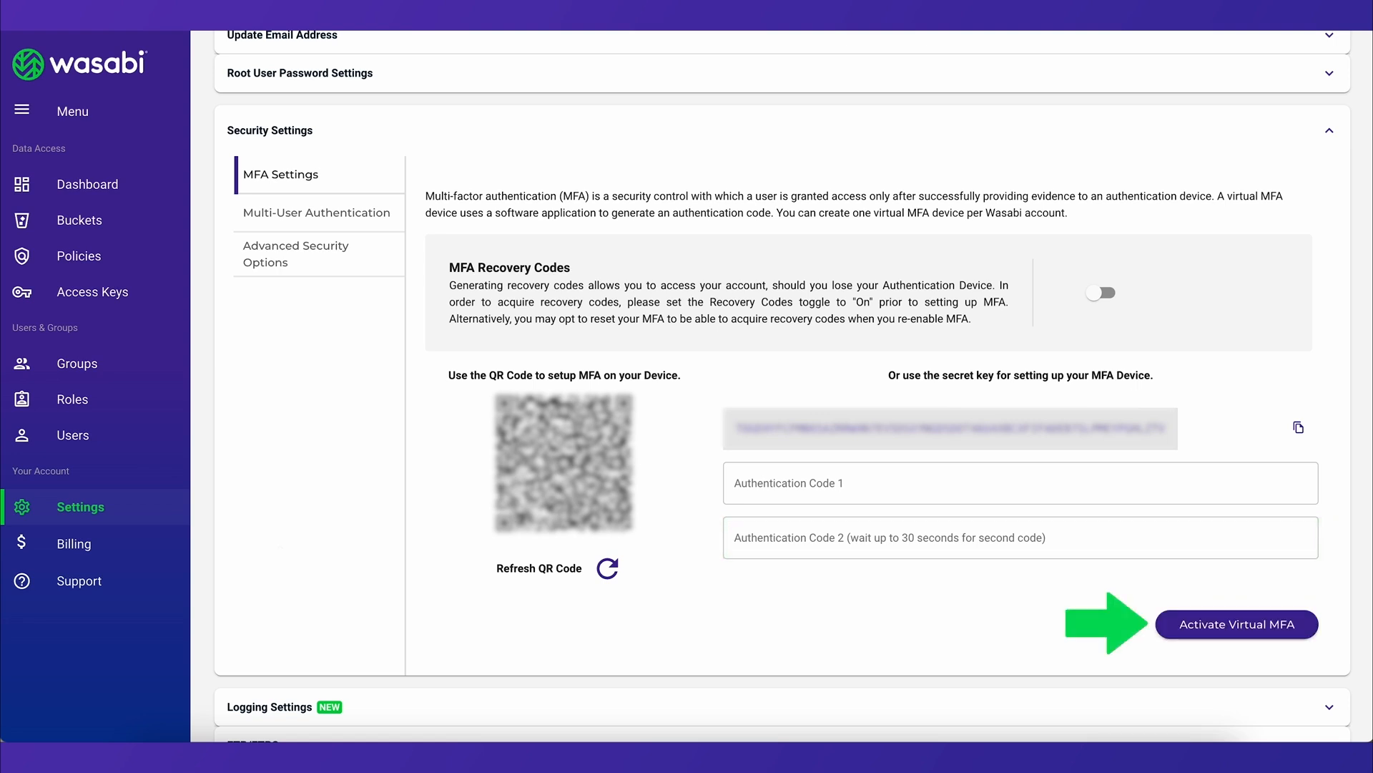
Activate the virtual MFA device for the account
left_click(1177, 630)
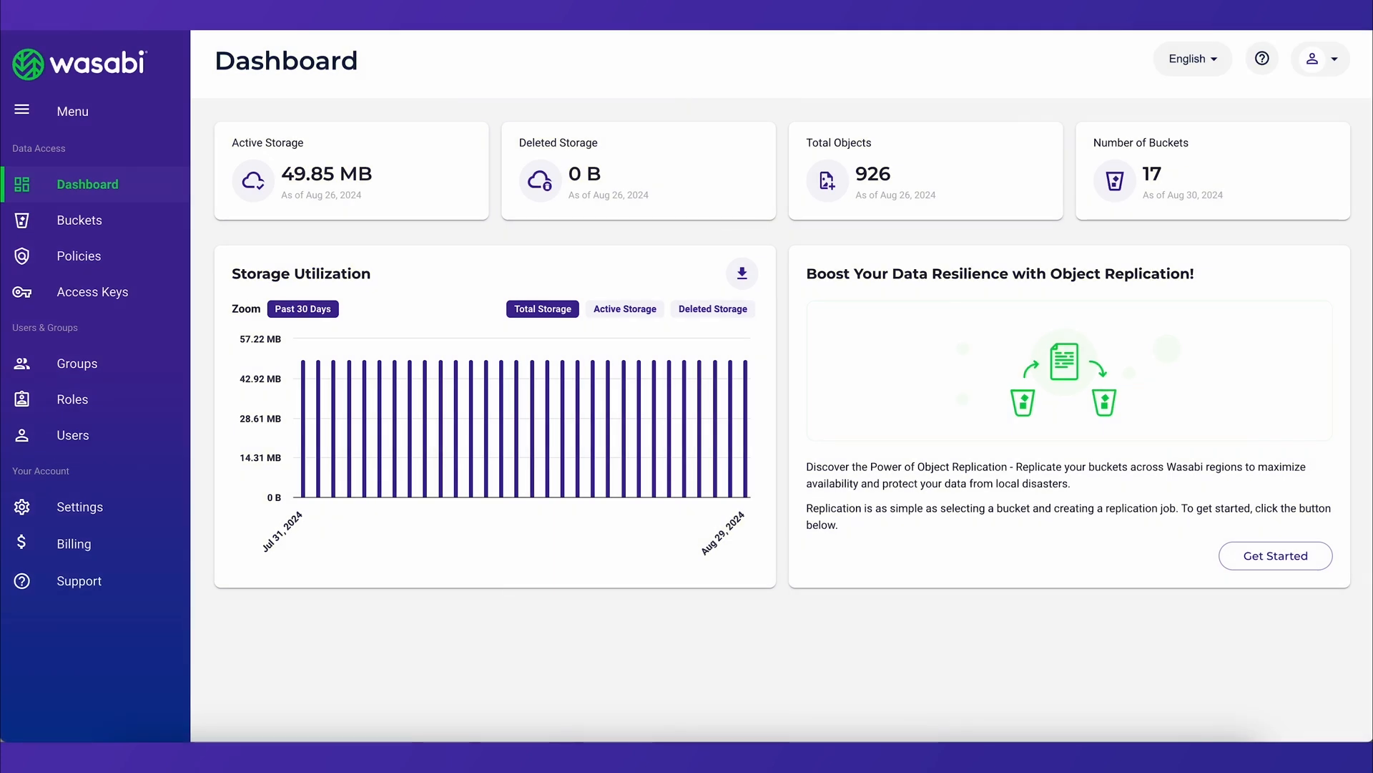
Start adding a security contact under Multi-User Authentication in the account's security settings
left_click(101, 513)
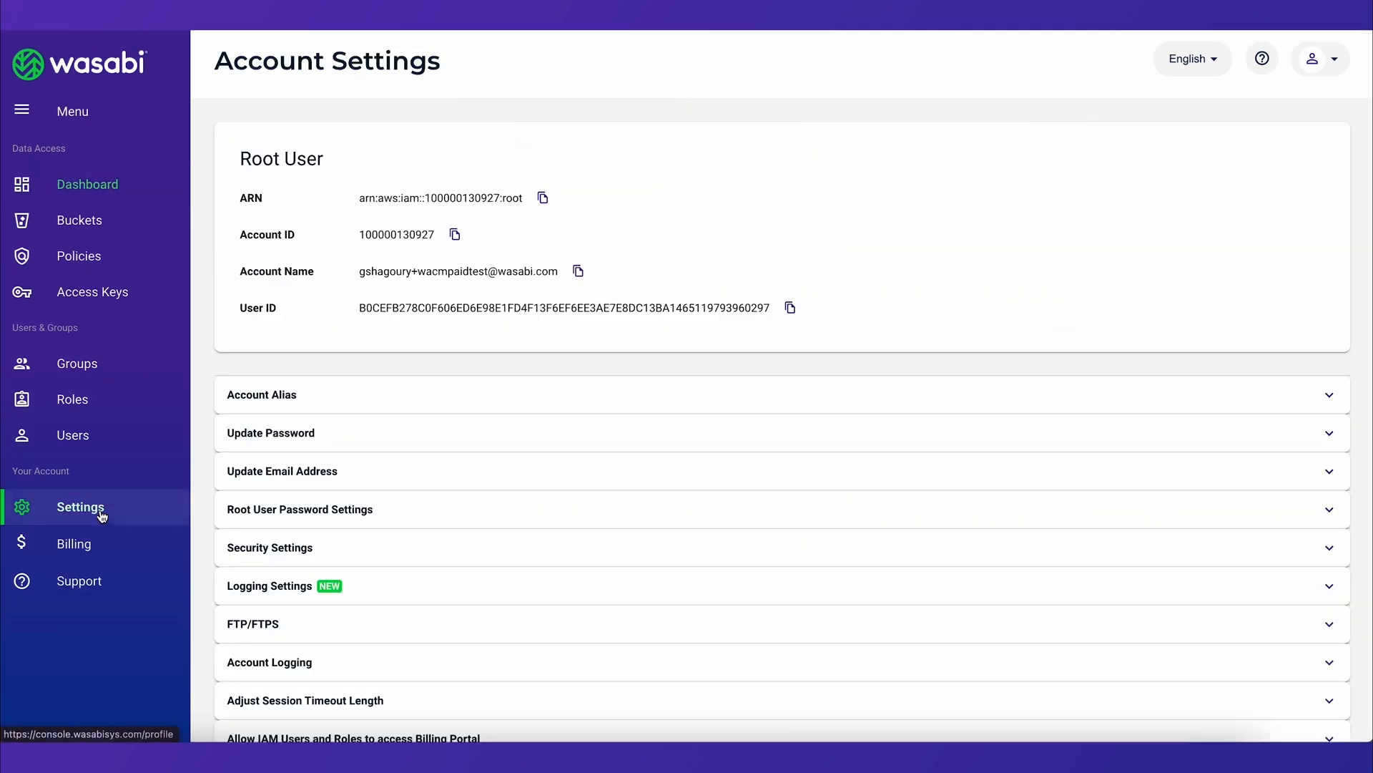
left_click(263, 550)
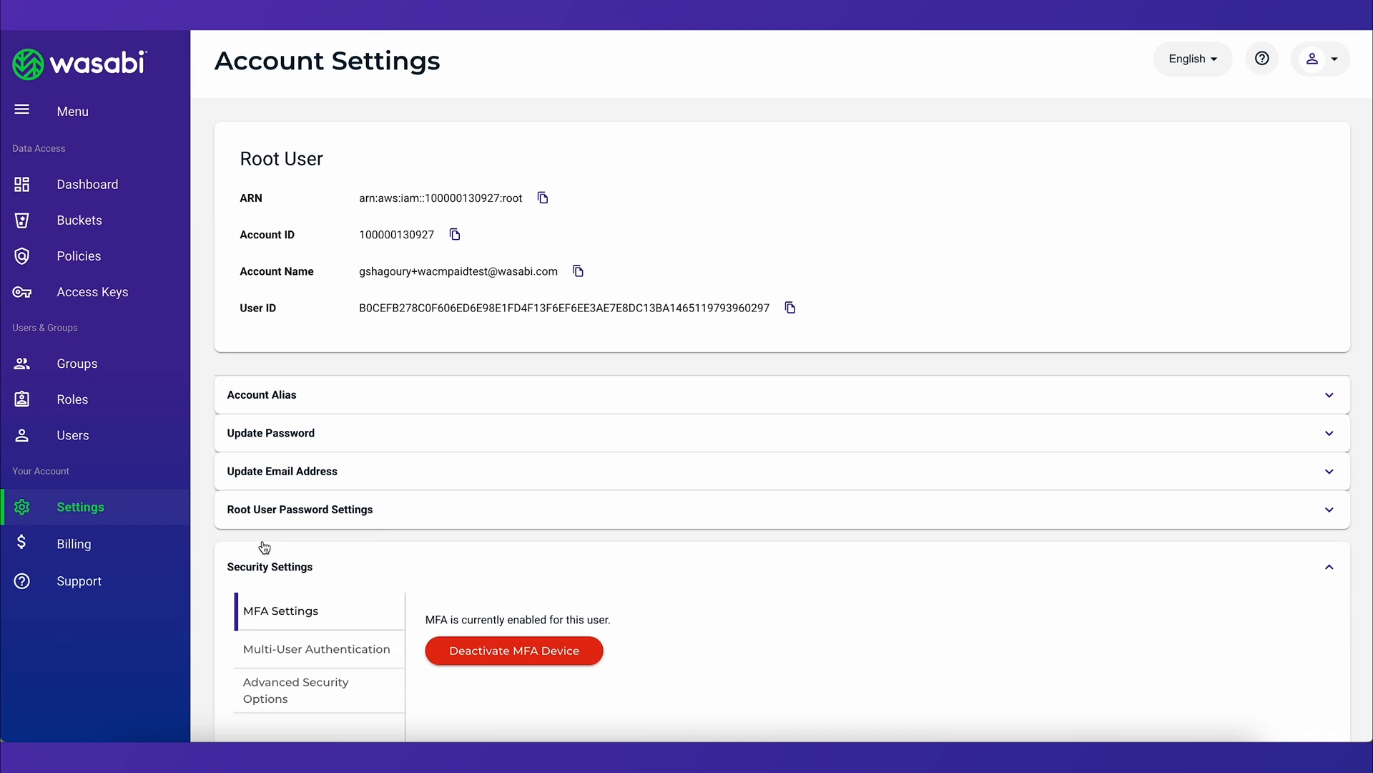
scroll(266, 529, "down", 2)
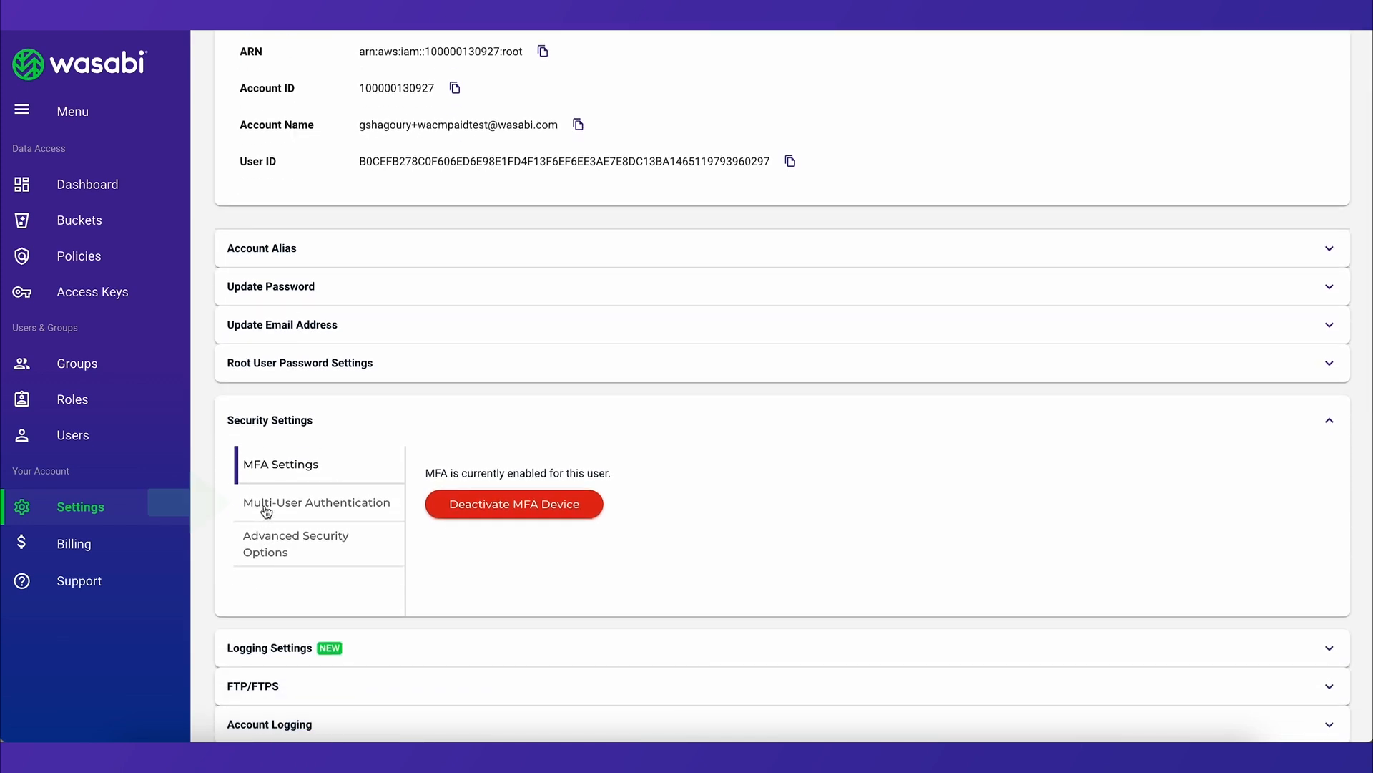
left_click(266, 504)
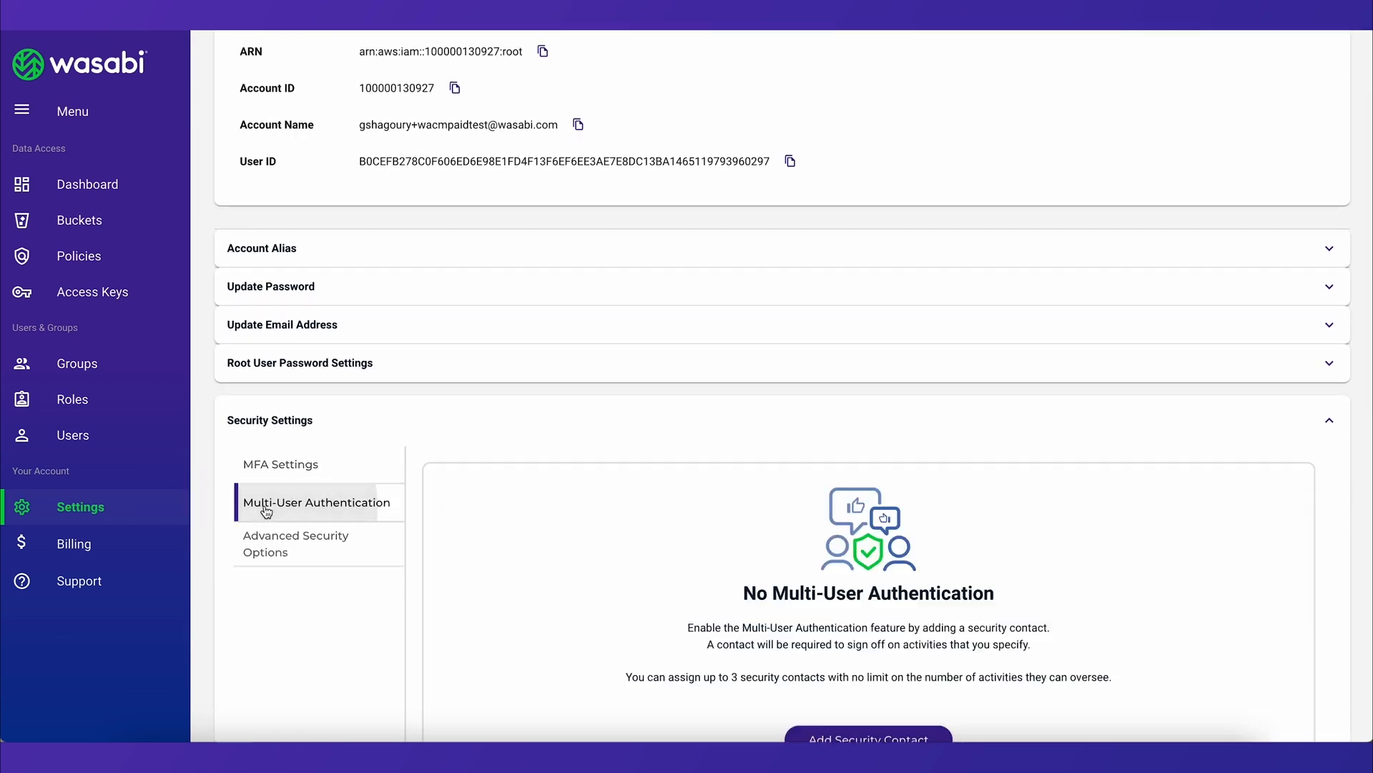
scroll(266, 509, "down", 3)
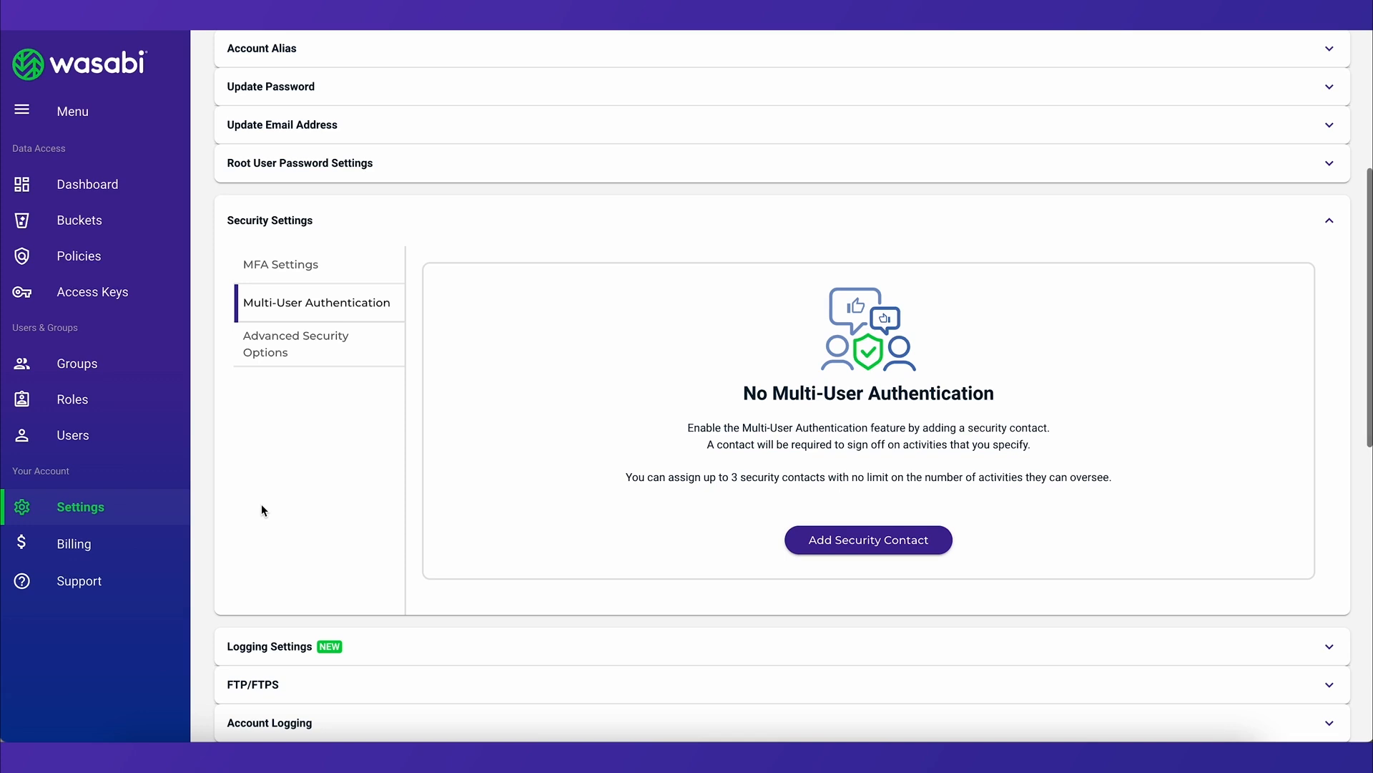
left_click(858, 541)
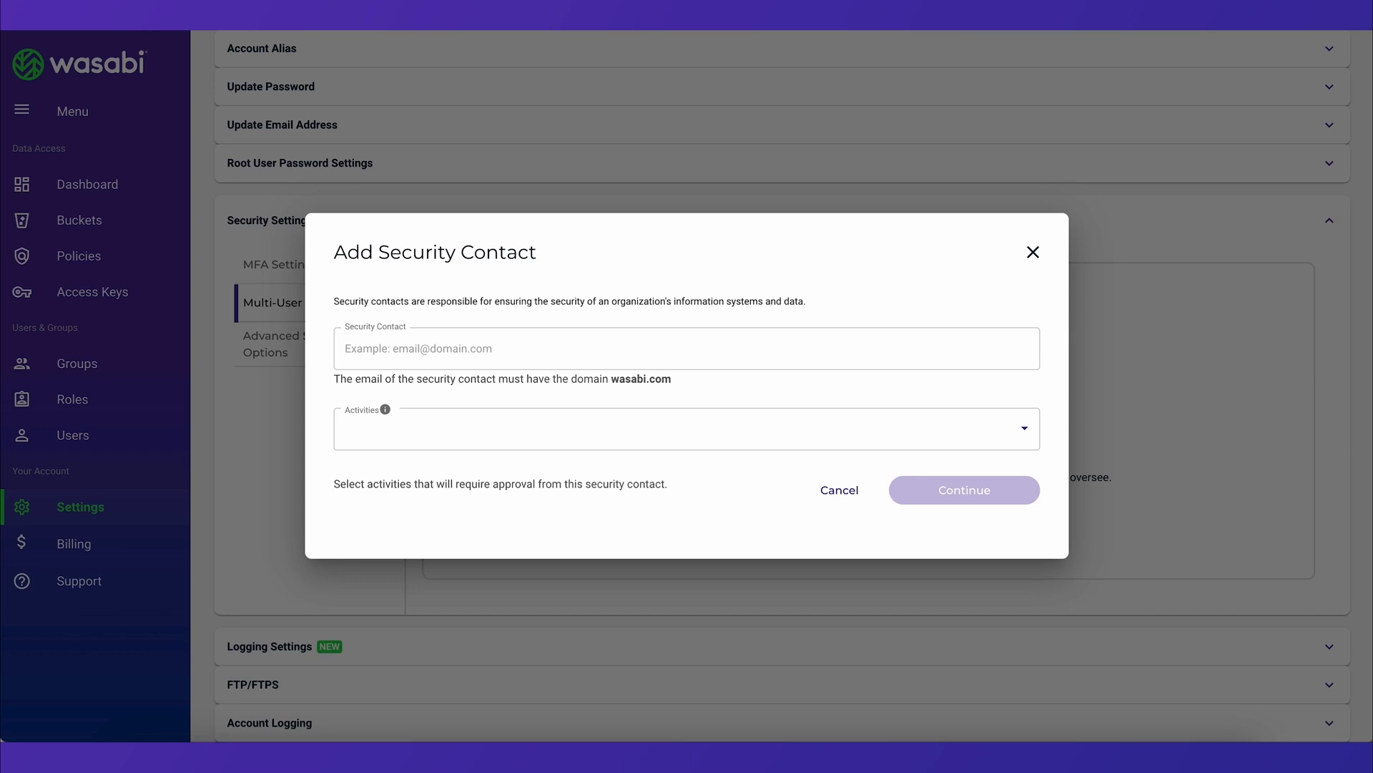
Enter the security contact's email, require approval for Delete Account and Delete Bucket, and continue to the invitation
left_click(607, 428)
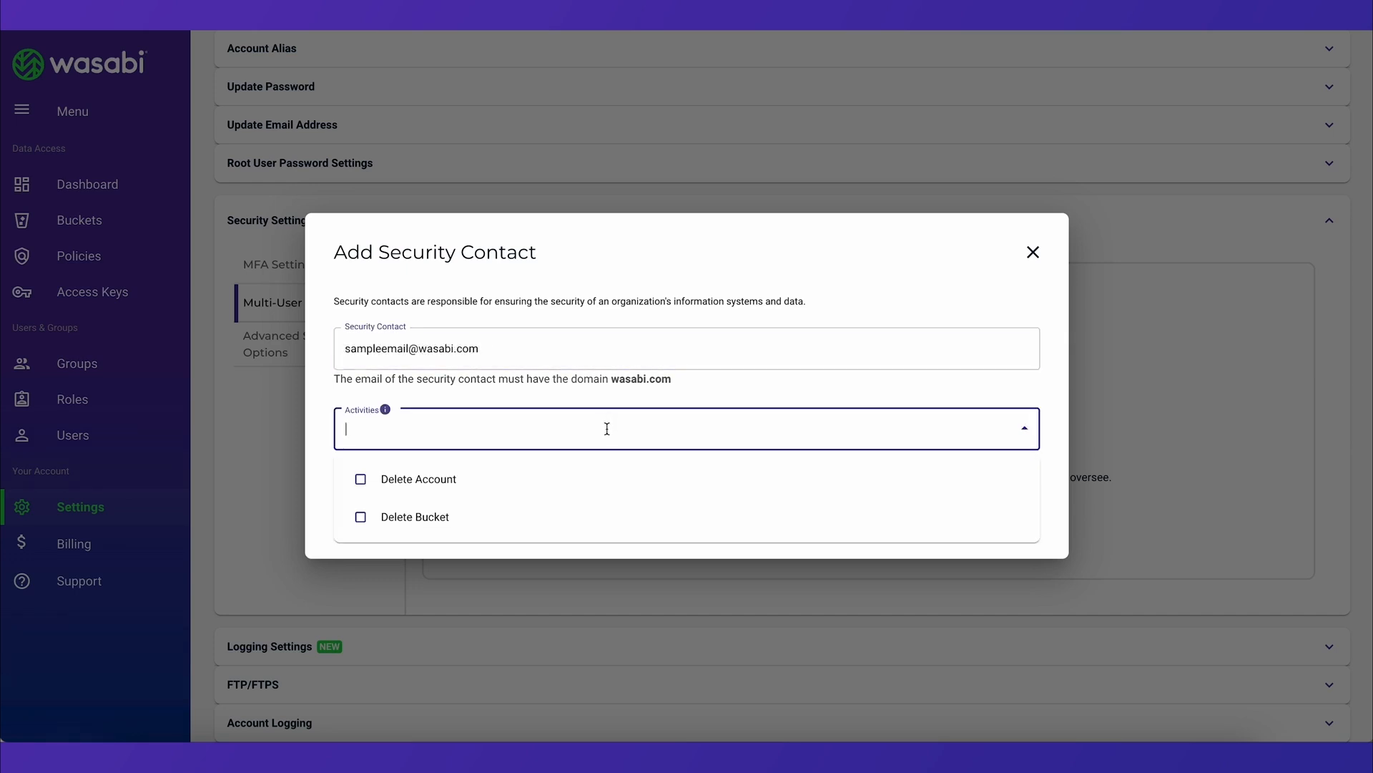
left_click(361, 479)
left_click(472, 435)
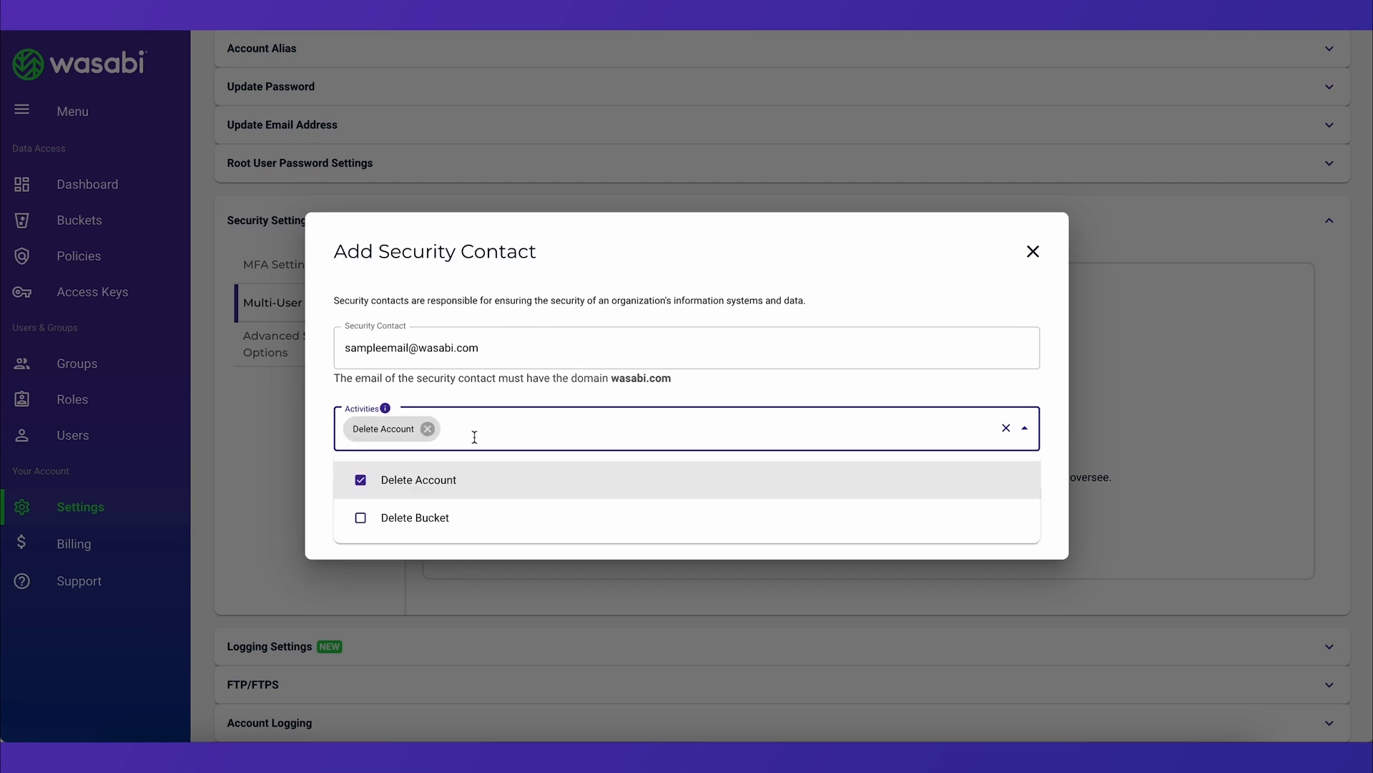
left_click(364, 515)
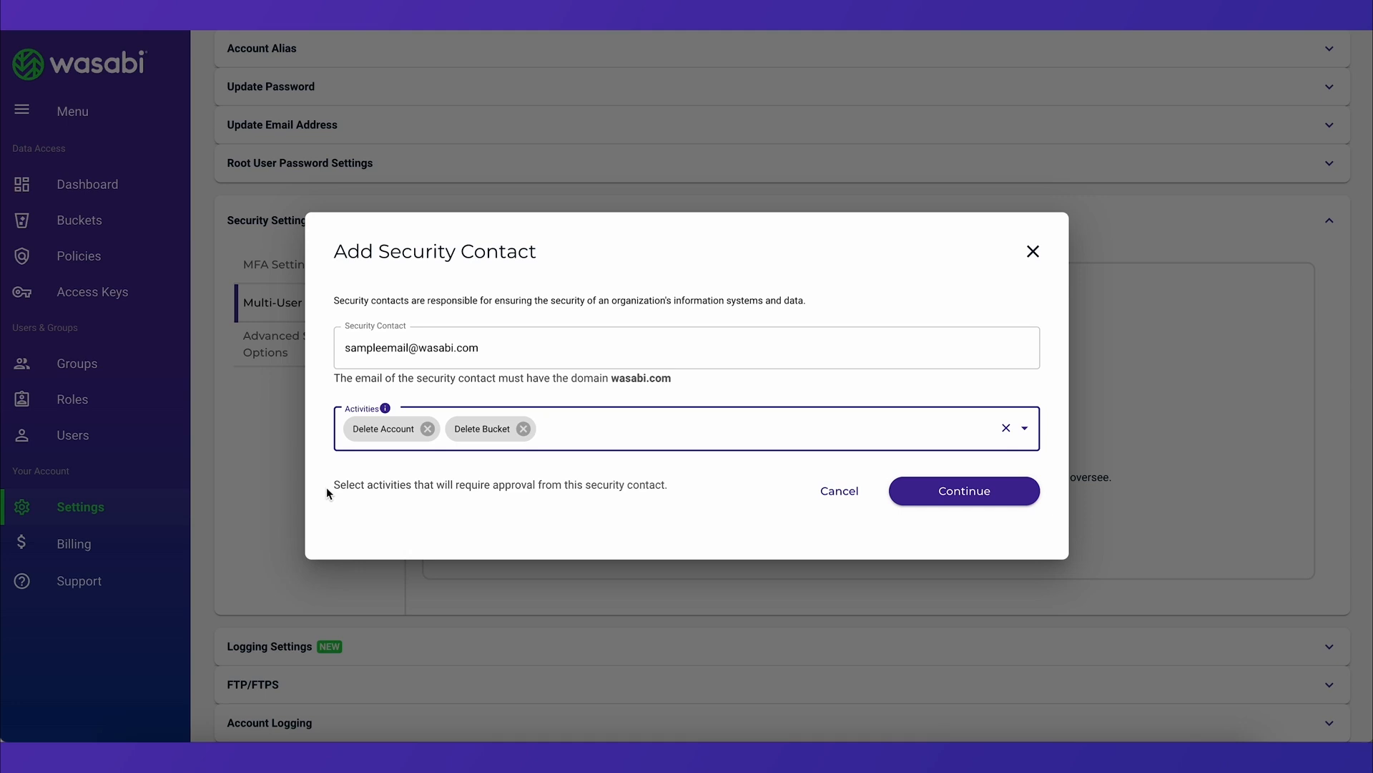
left_click(965, 494)
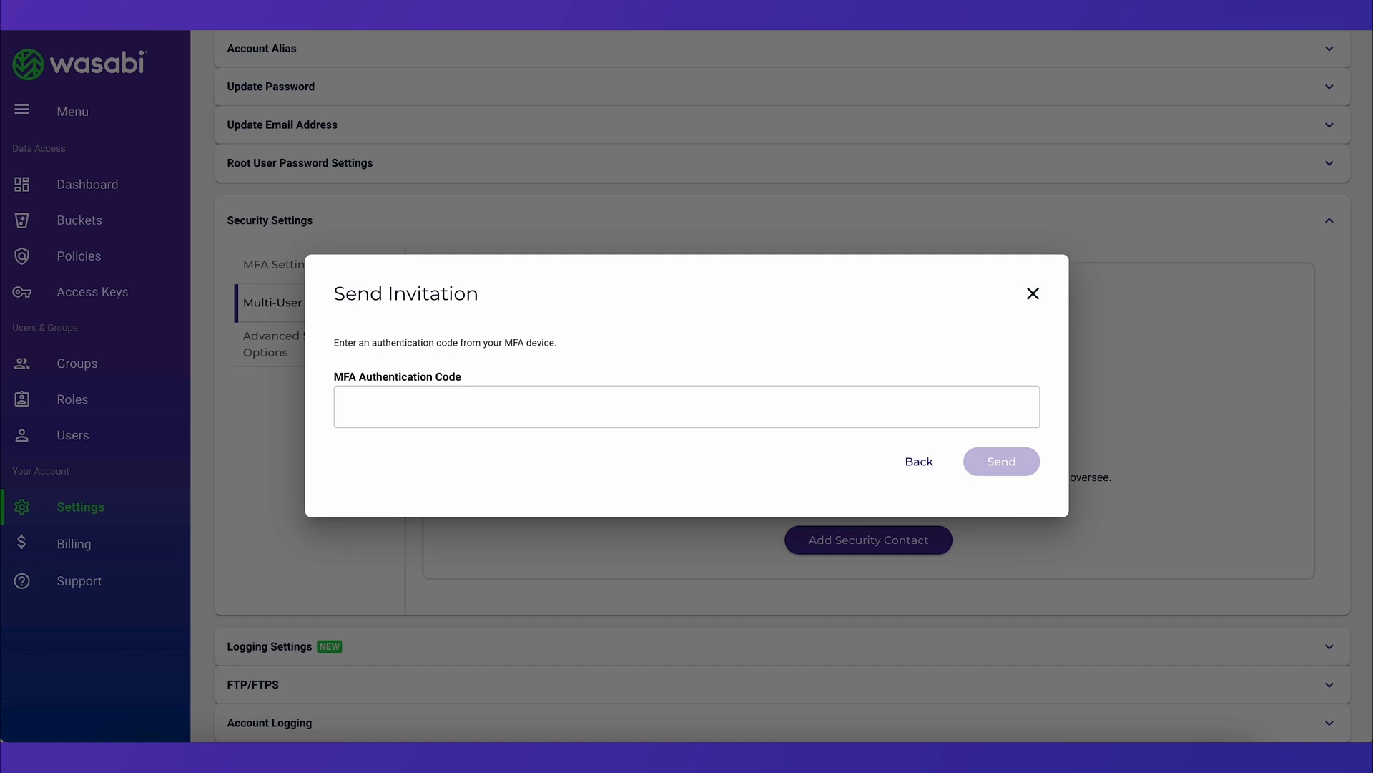
Enter the MFA authentication code and send the invitation to the security contact
type("12345678")
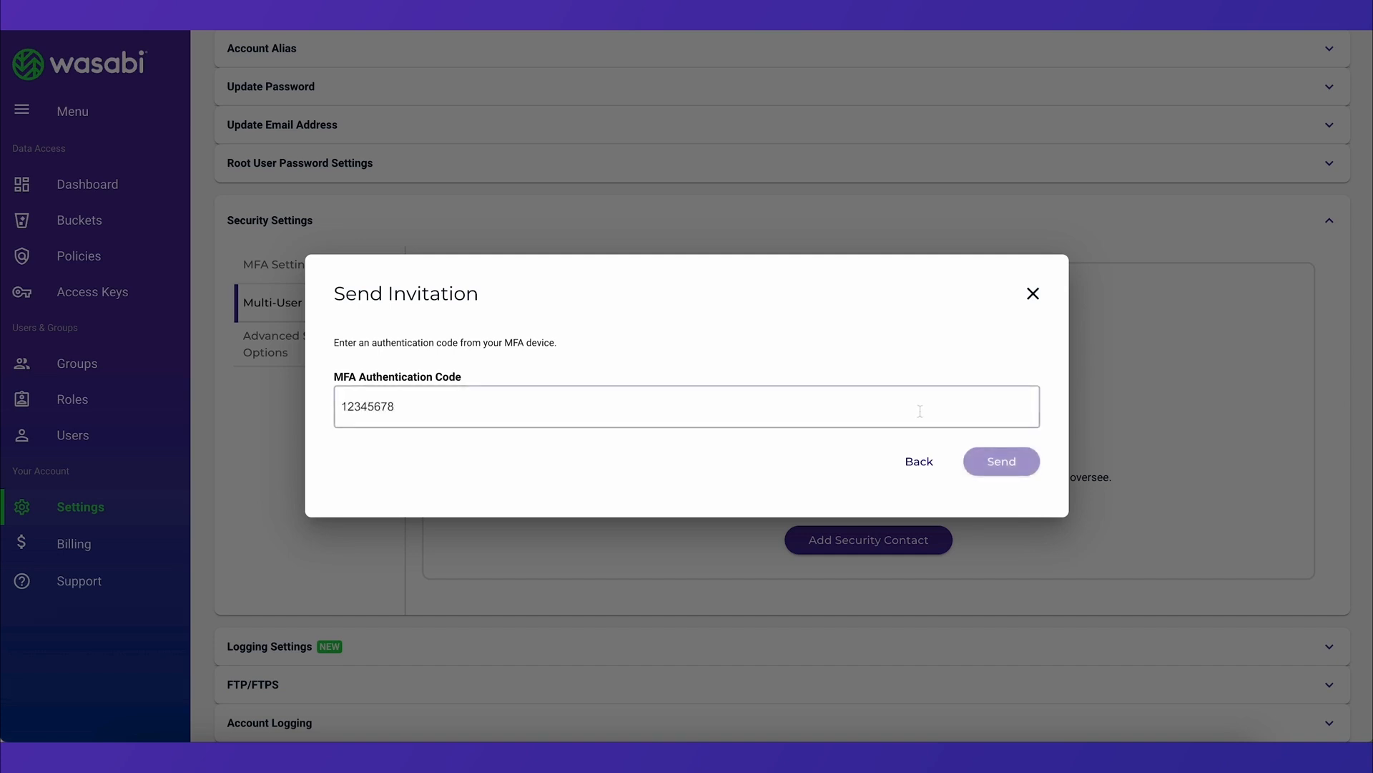
left_click(1014, 462)
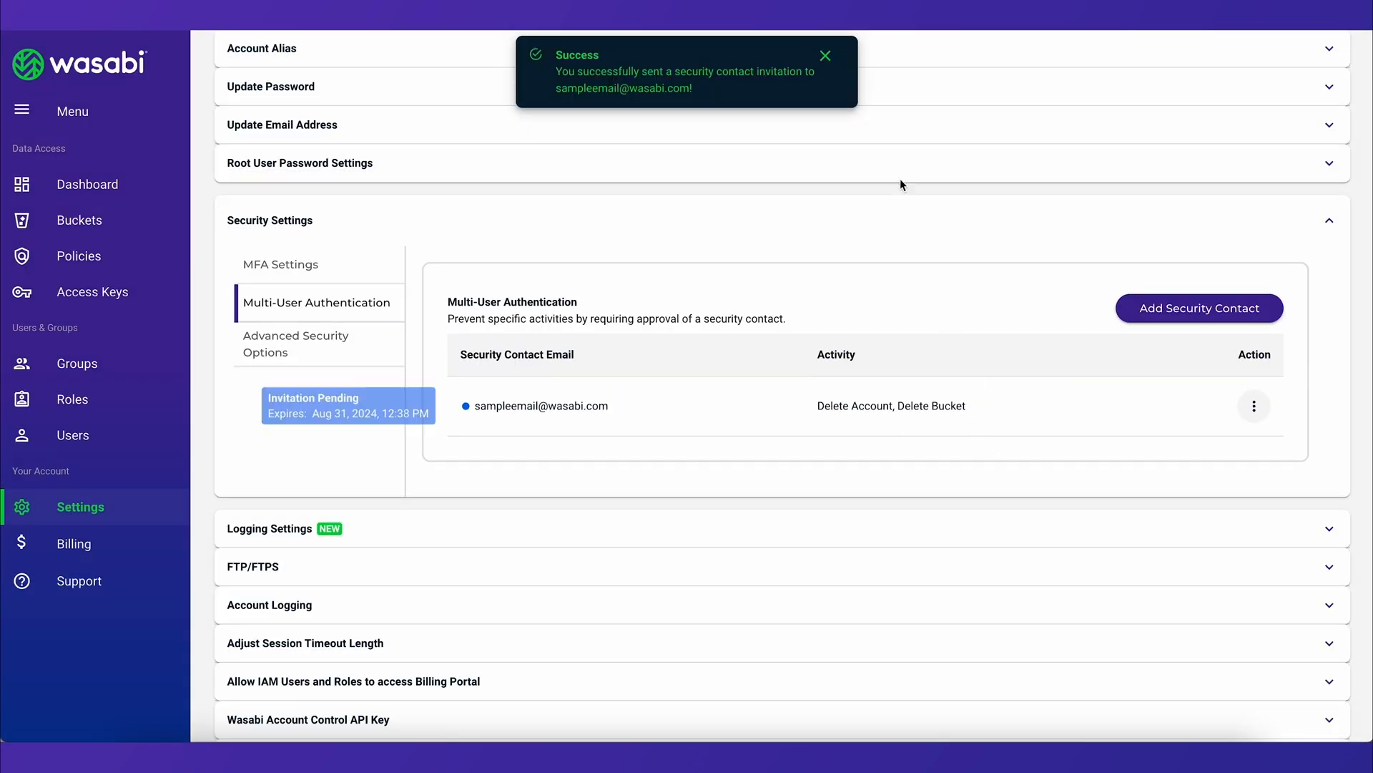
left_click(826, 57)
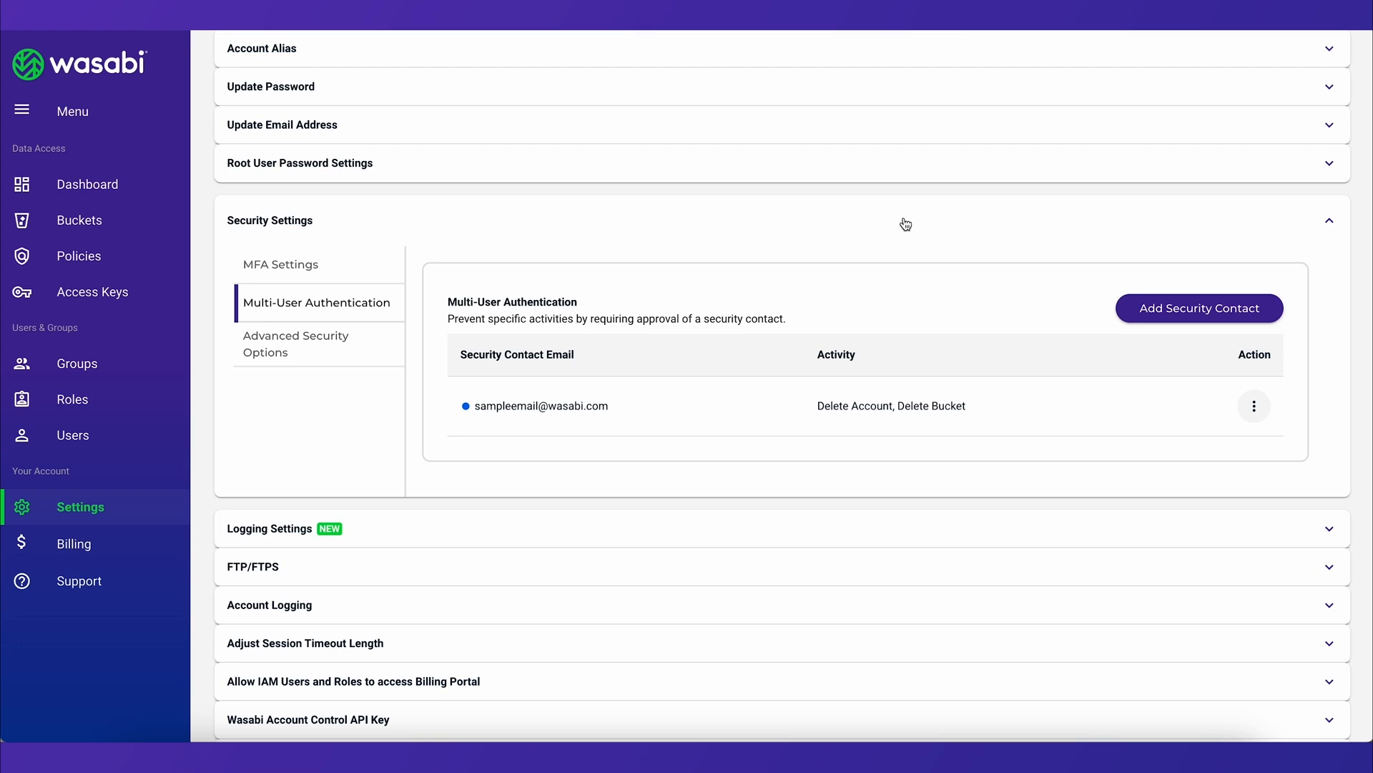
mouse_move(466, 407)
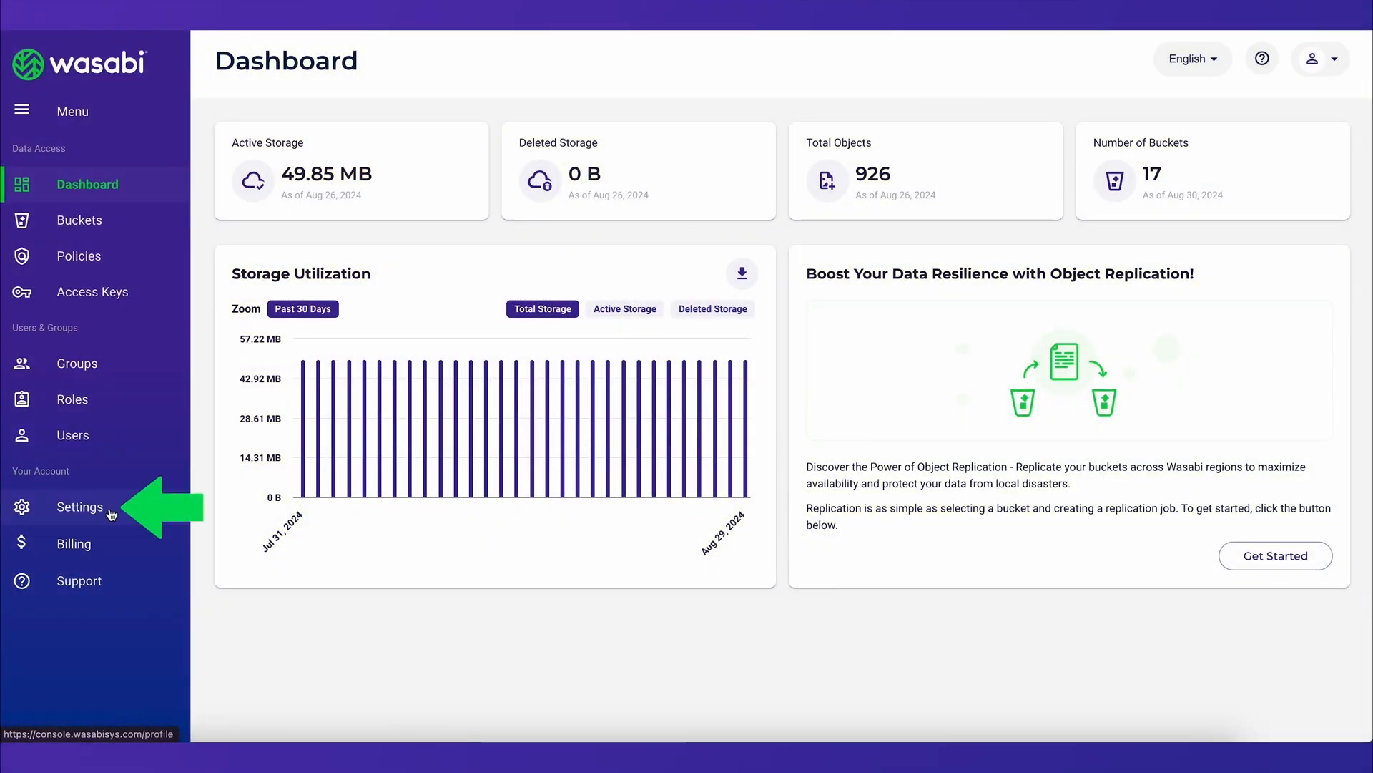
Open the SSO (Single Sign On) section of the account settings
left_click(111, 509)
scroll(200, 503, "down", 8)
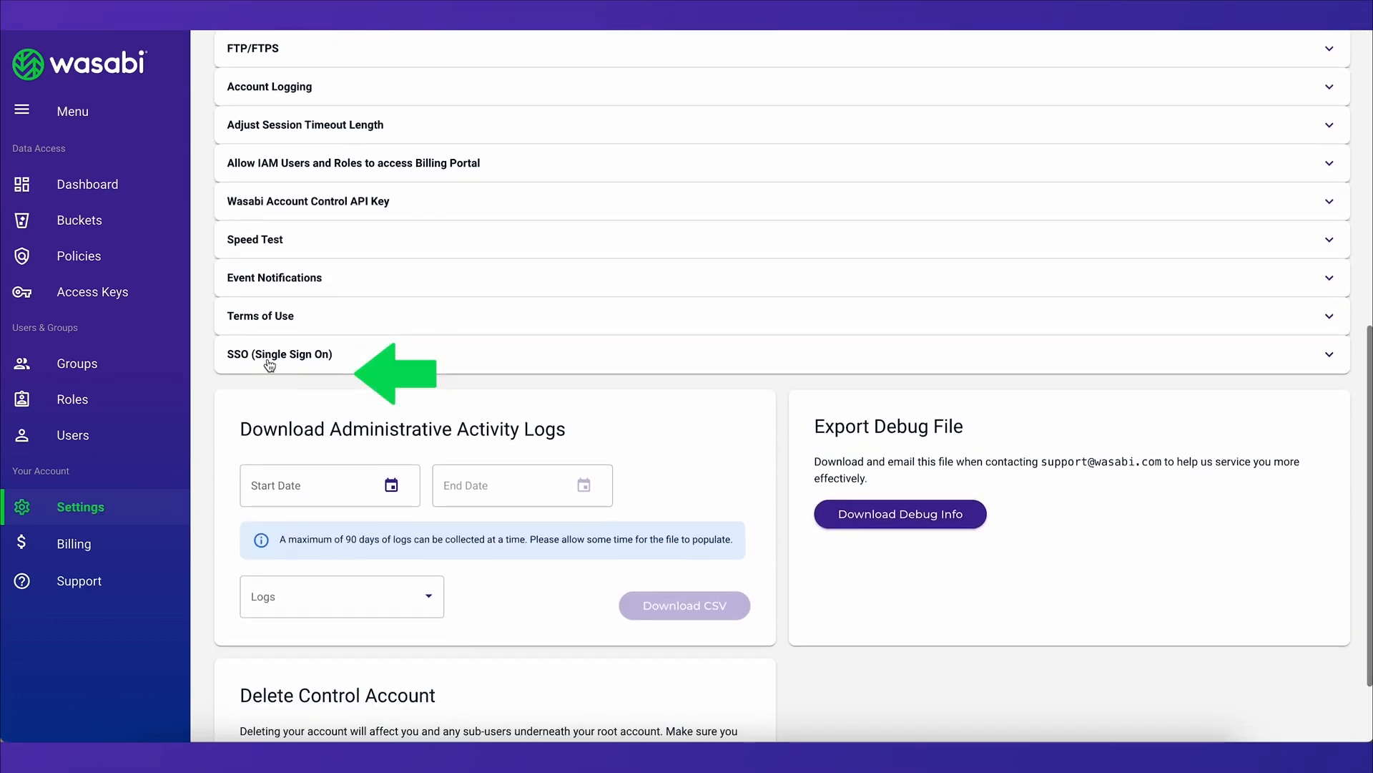
left_click(270, 362)
scroll(203, 399, "down", 1)
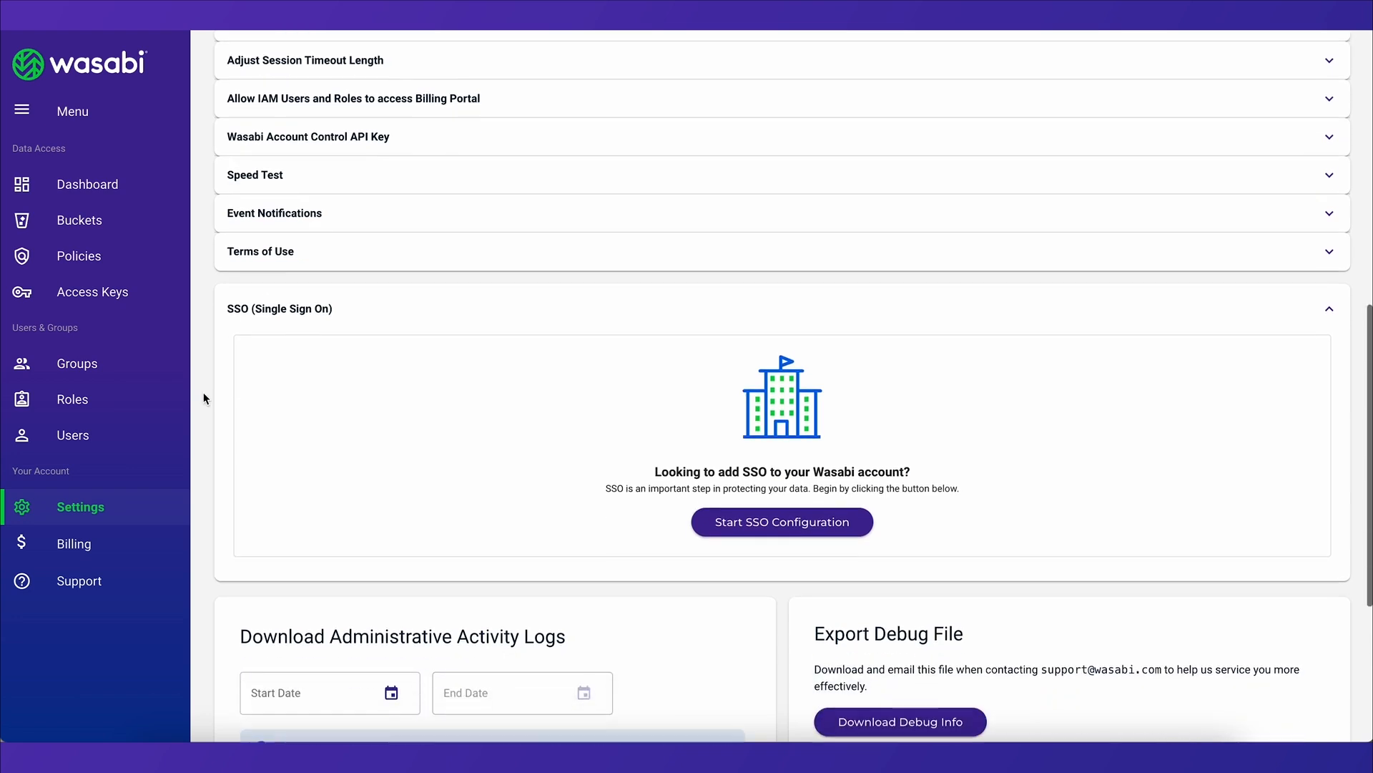
scroll(203, 398, "down", 1)
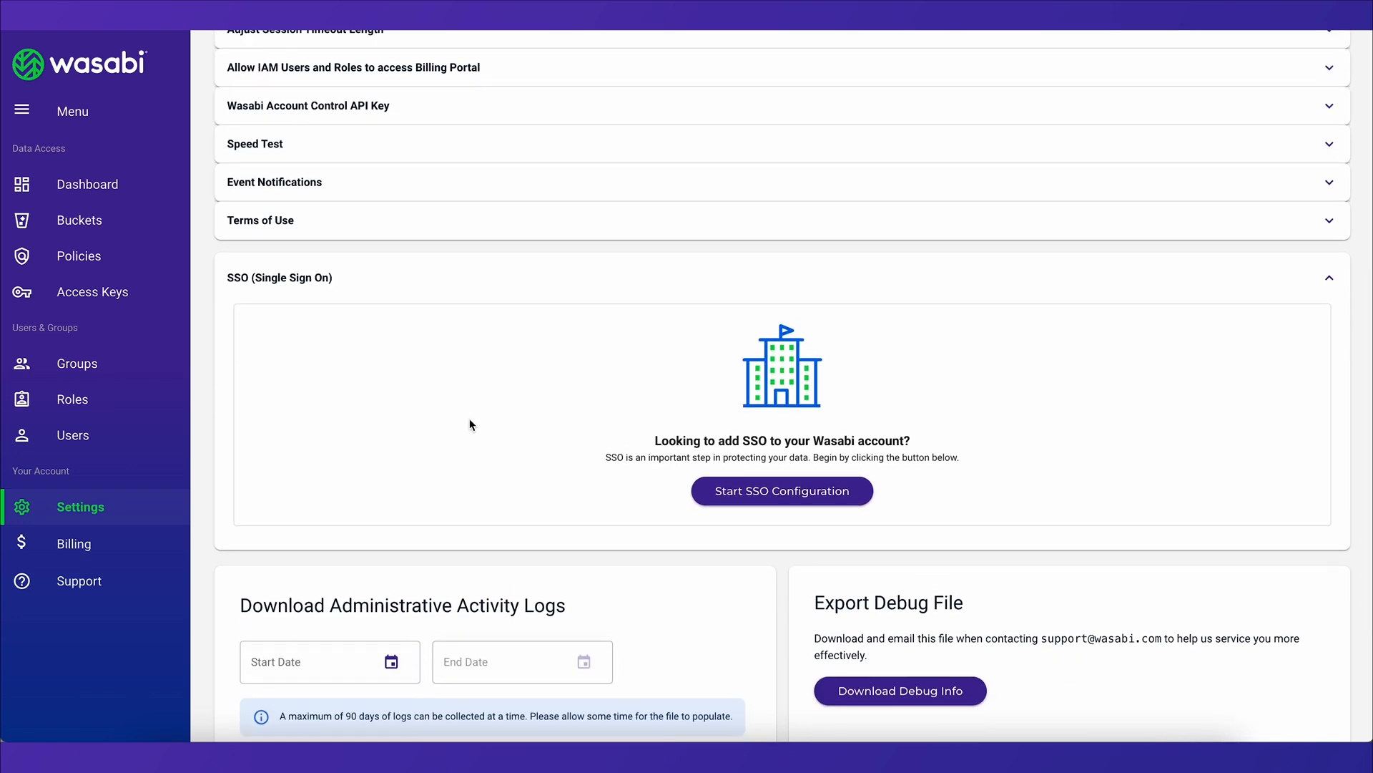
Start the SSO configuration by adding an organization named ssodemo
left_click(737, 504)
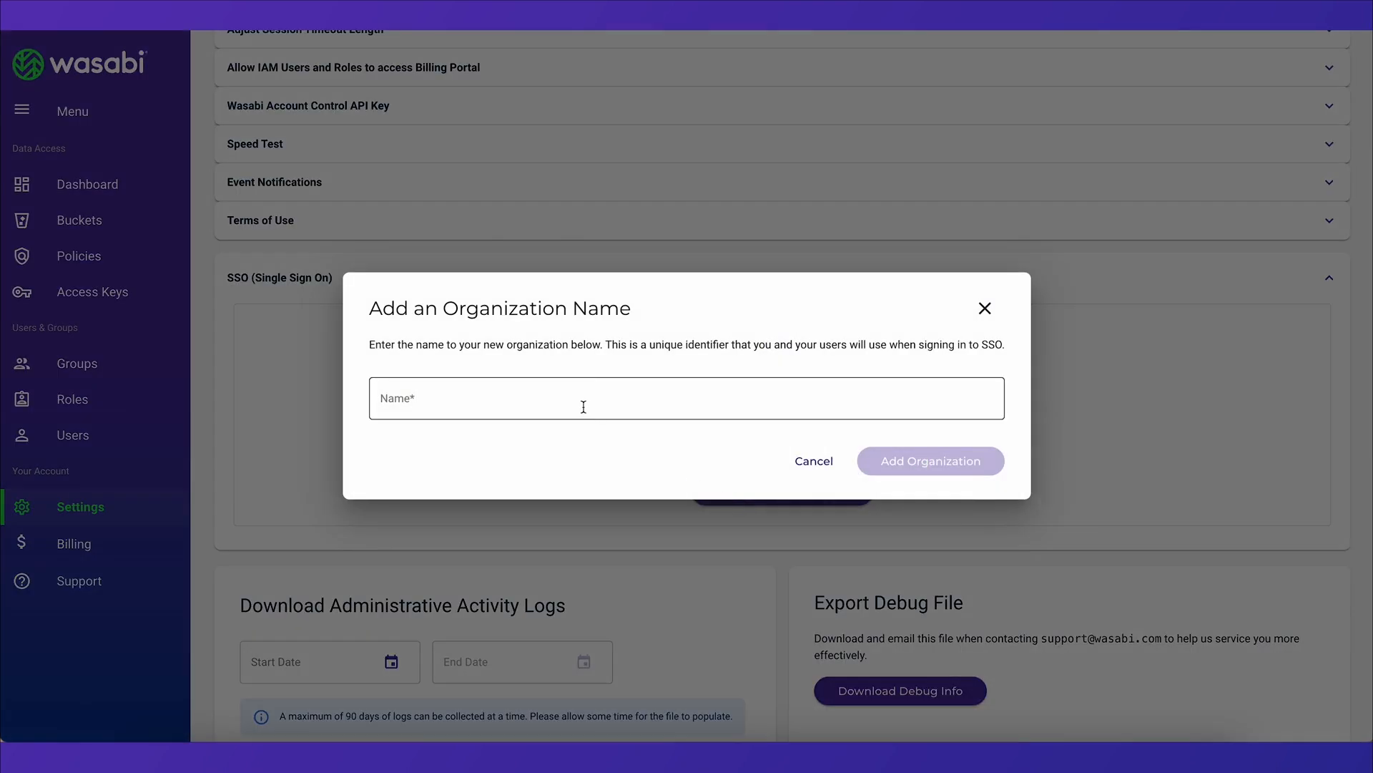
left_click(515, 390)
type("ssodemo")
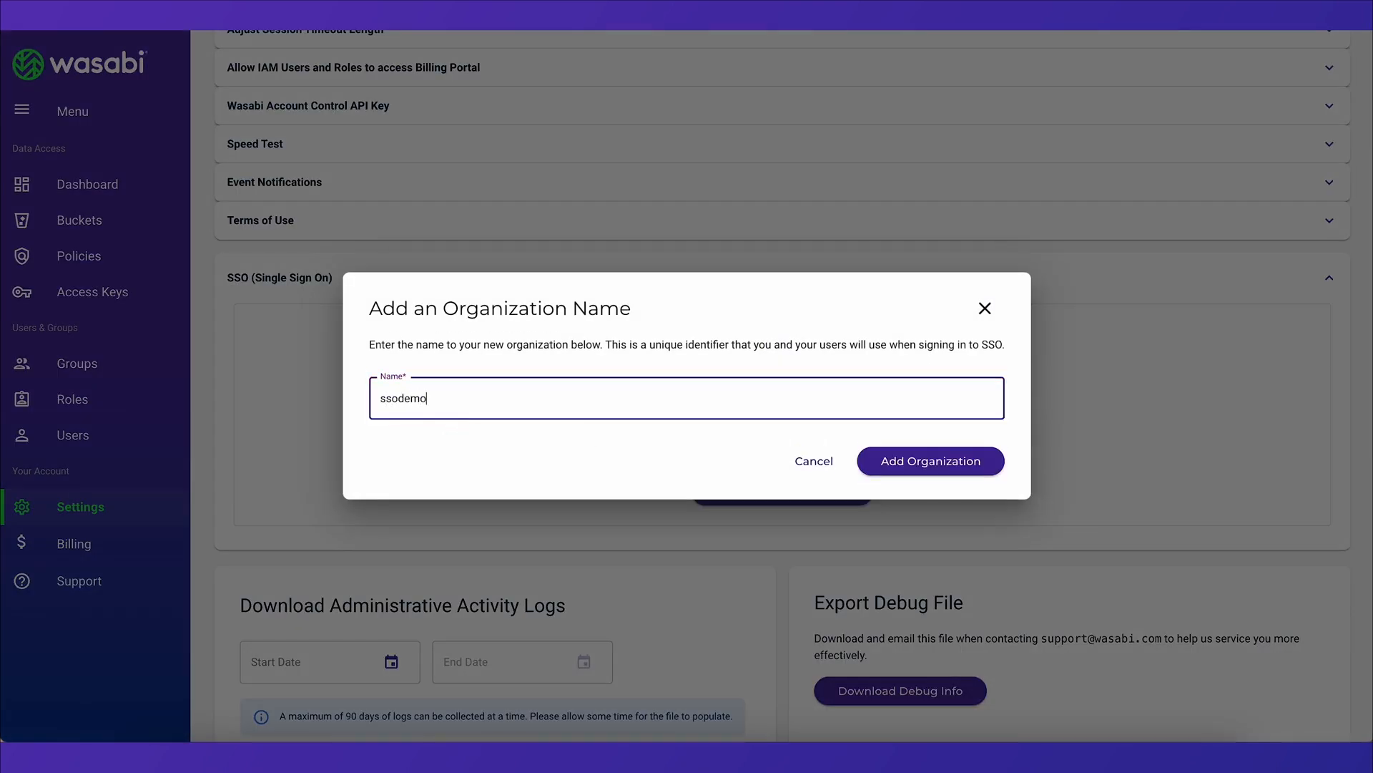
left_click(522, 444)
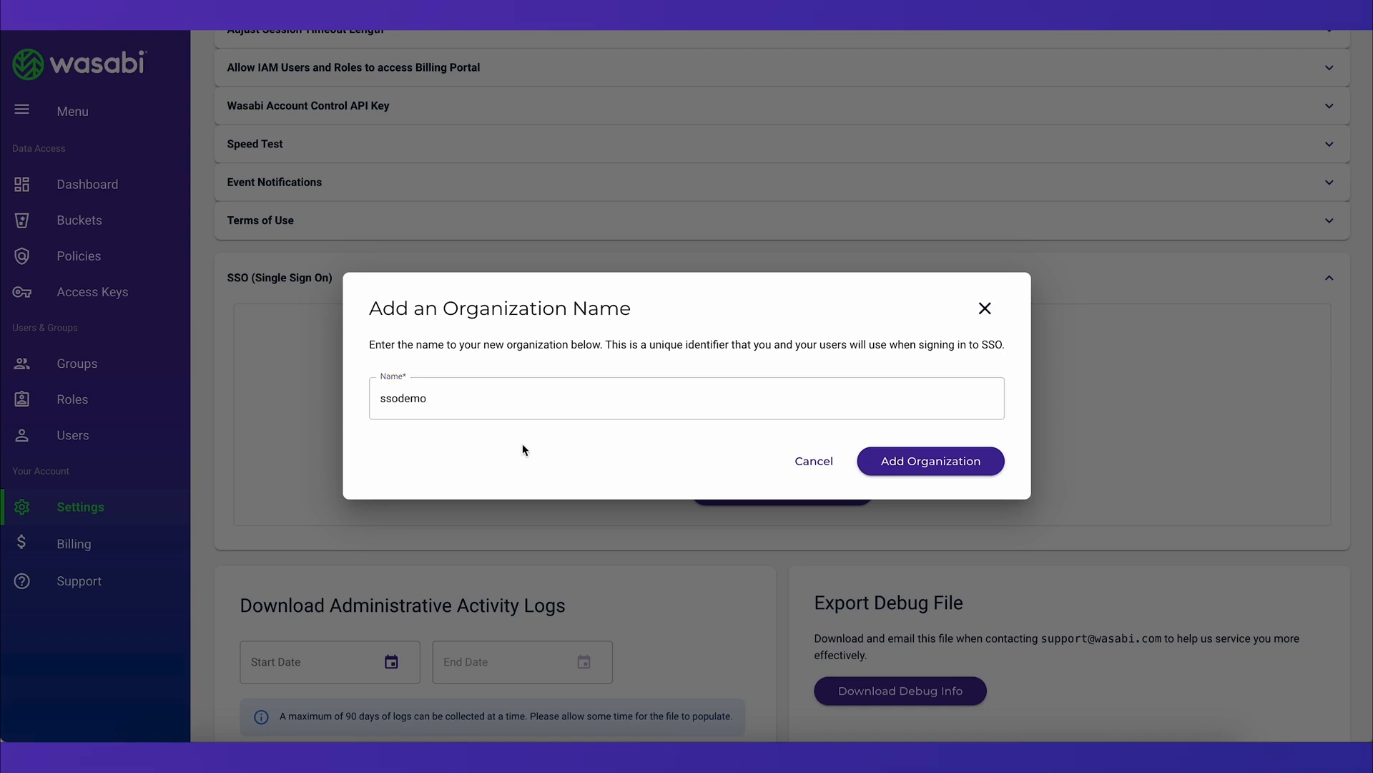
left_click(879, 469)
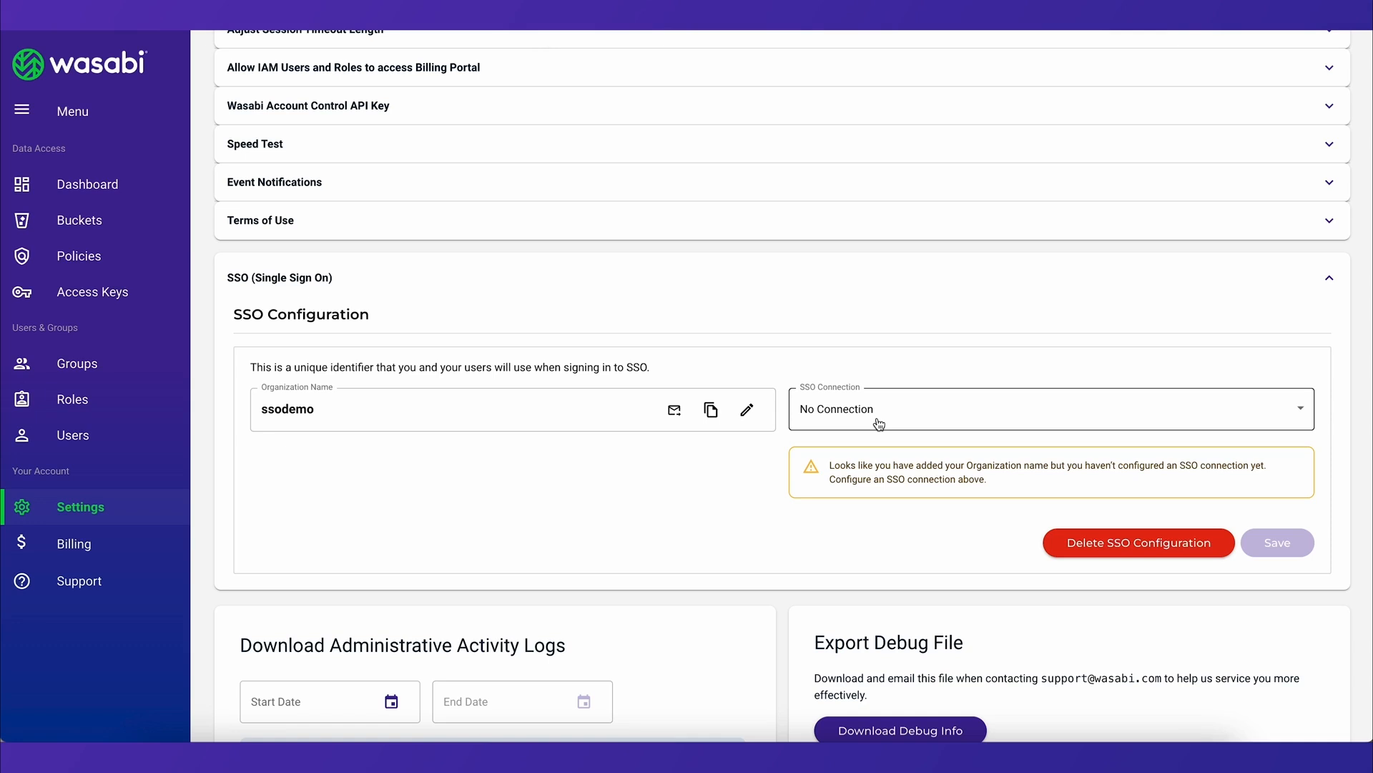
Choose SAML as the SSO connection and review its metadata, manual entry and IDP configuration options
left_click(879, 425)
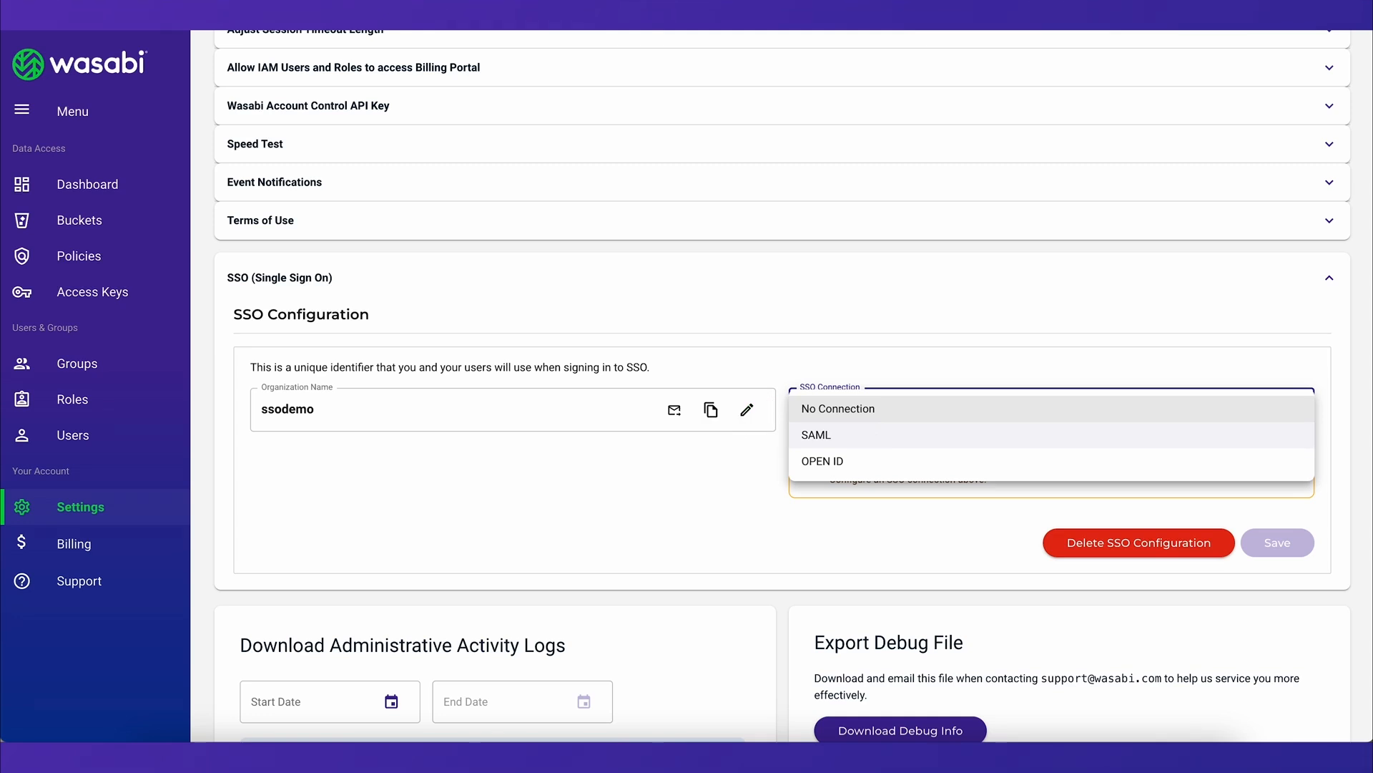
left_click(879, 441)
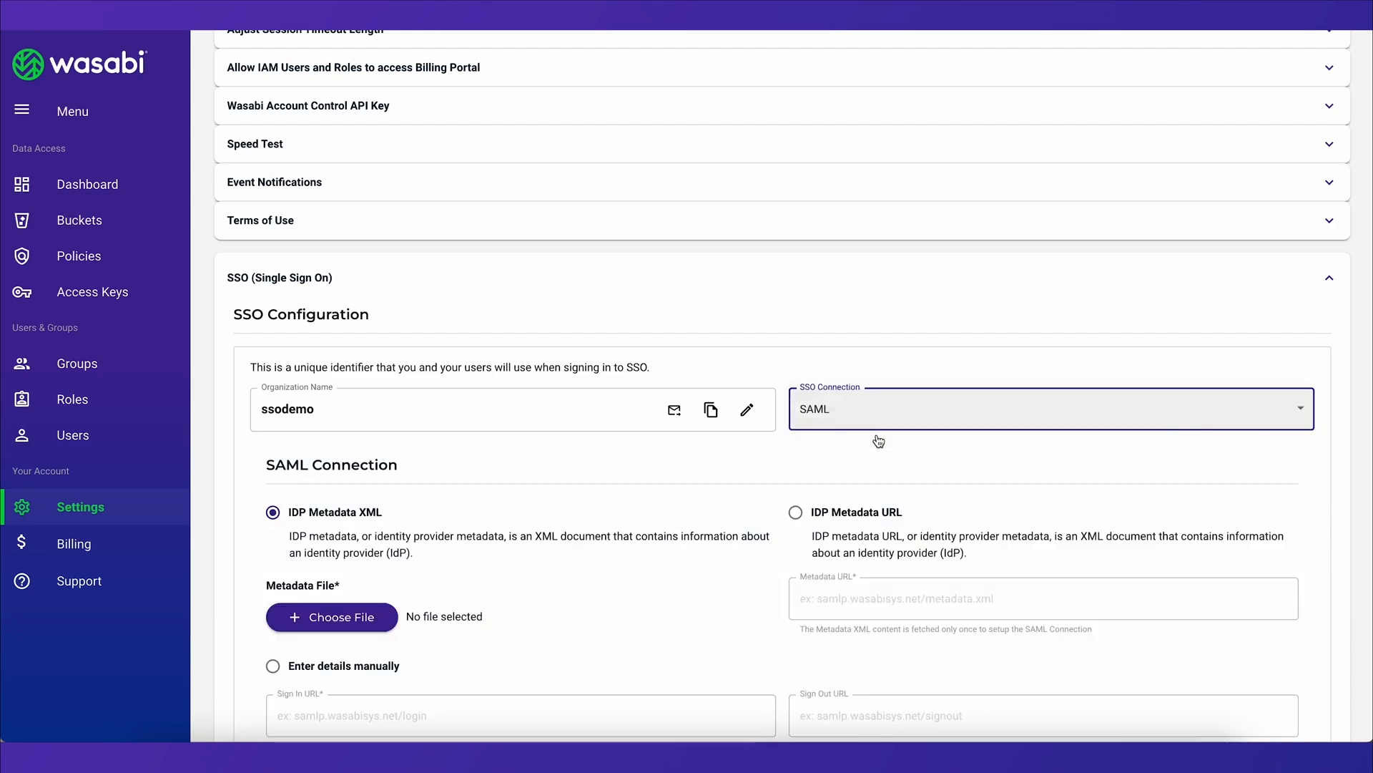
scroll(877, 434, "down", 5)
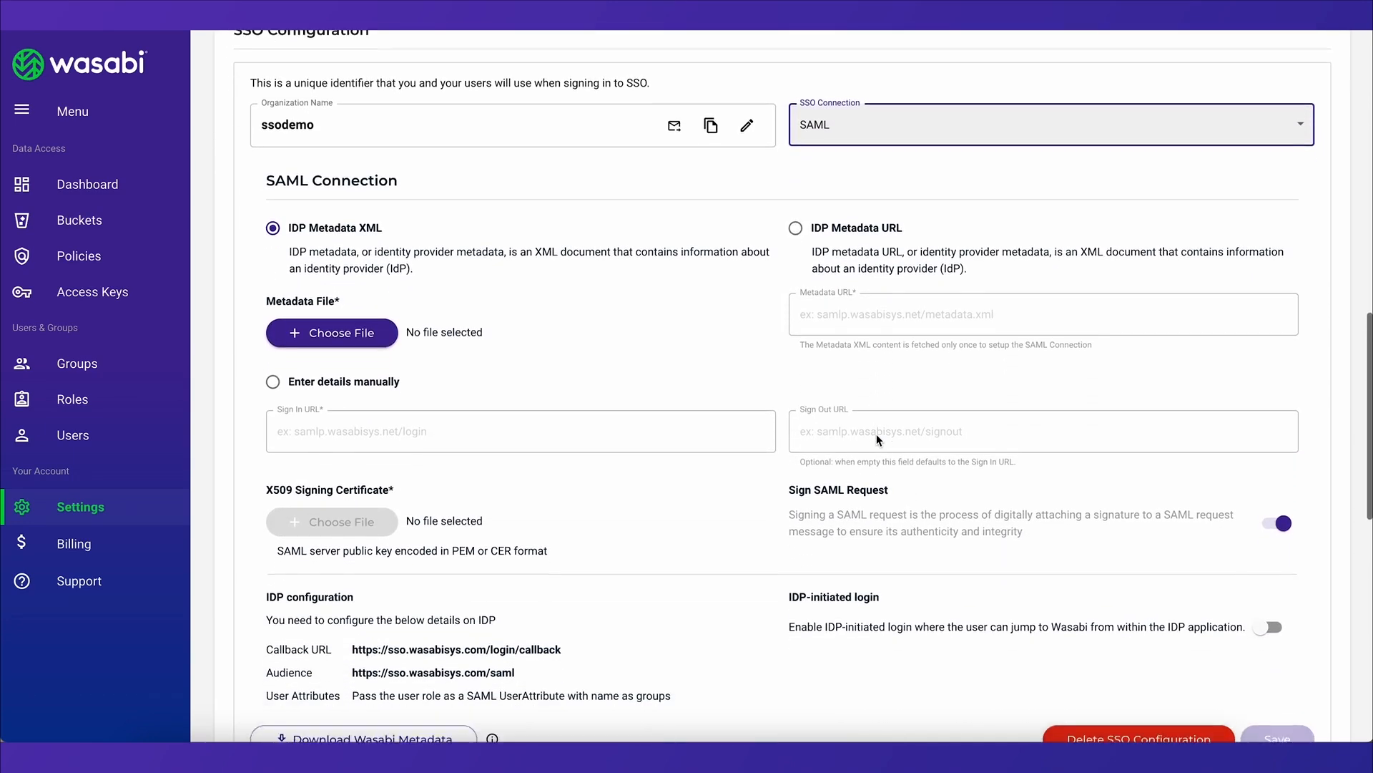
scroll(877, 433, "down", 1)
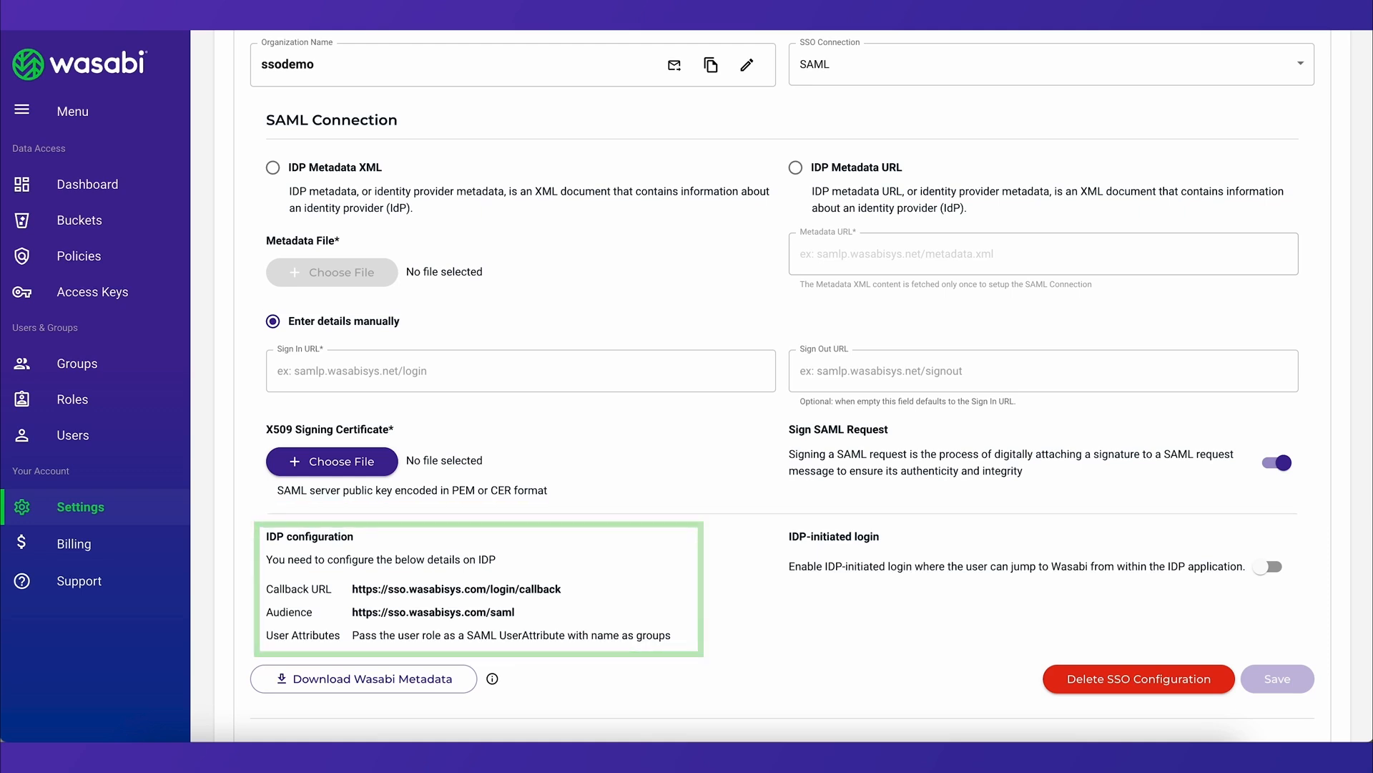
Set the SSO connection type to OPEN ID
left_click(851, 66)
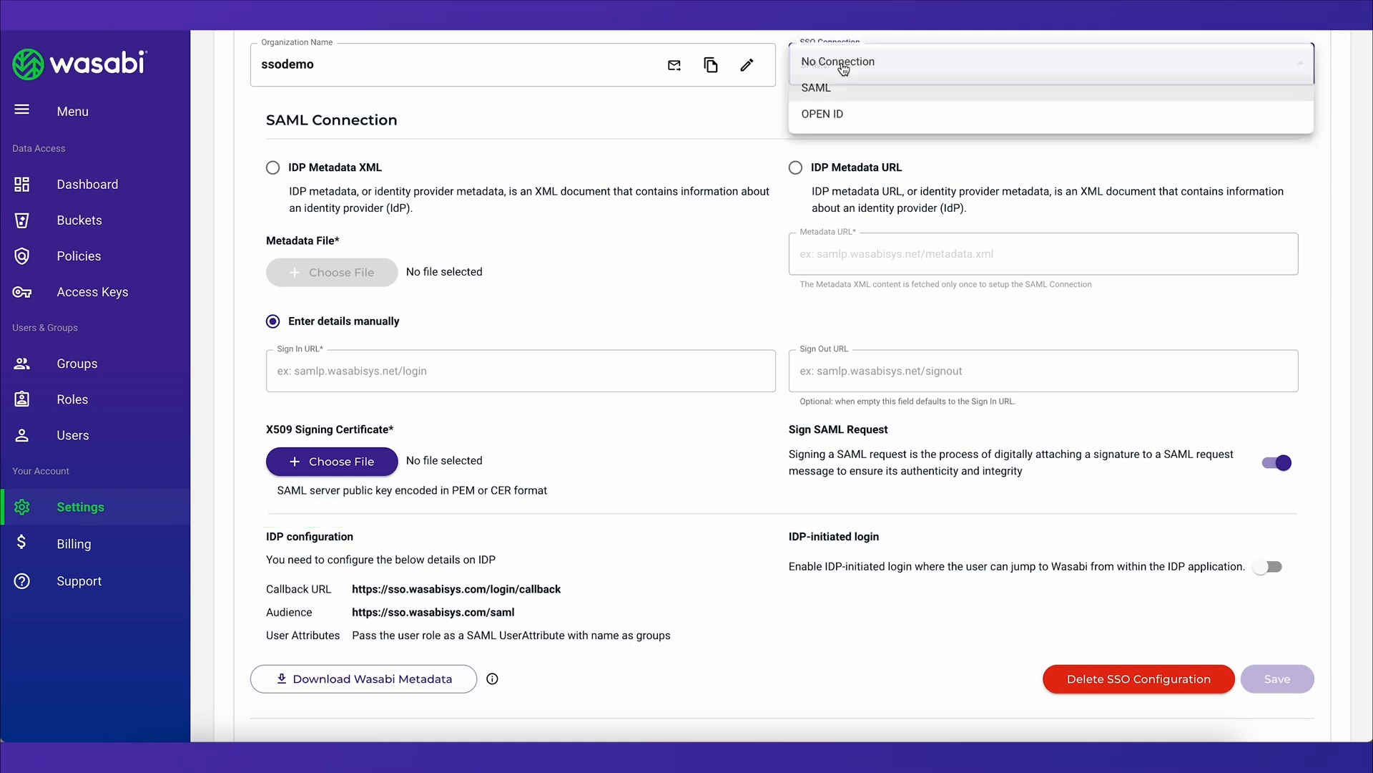
left_click(857, 113)
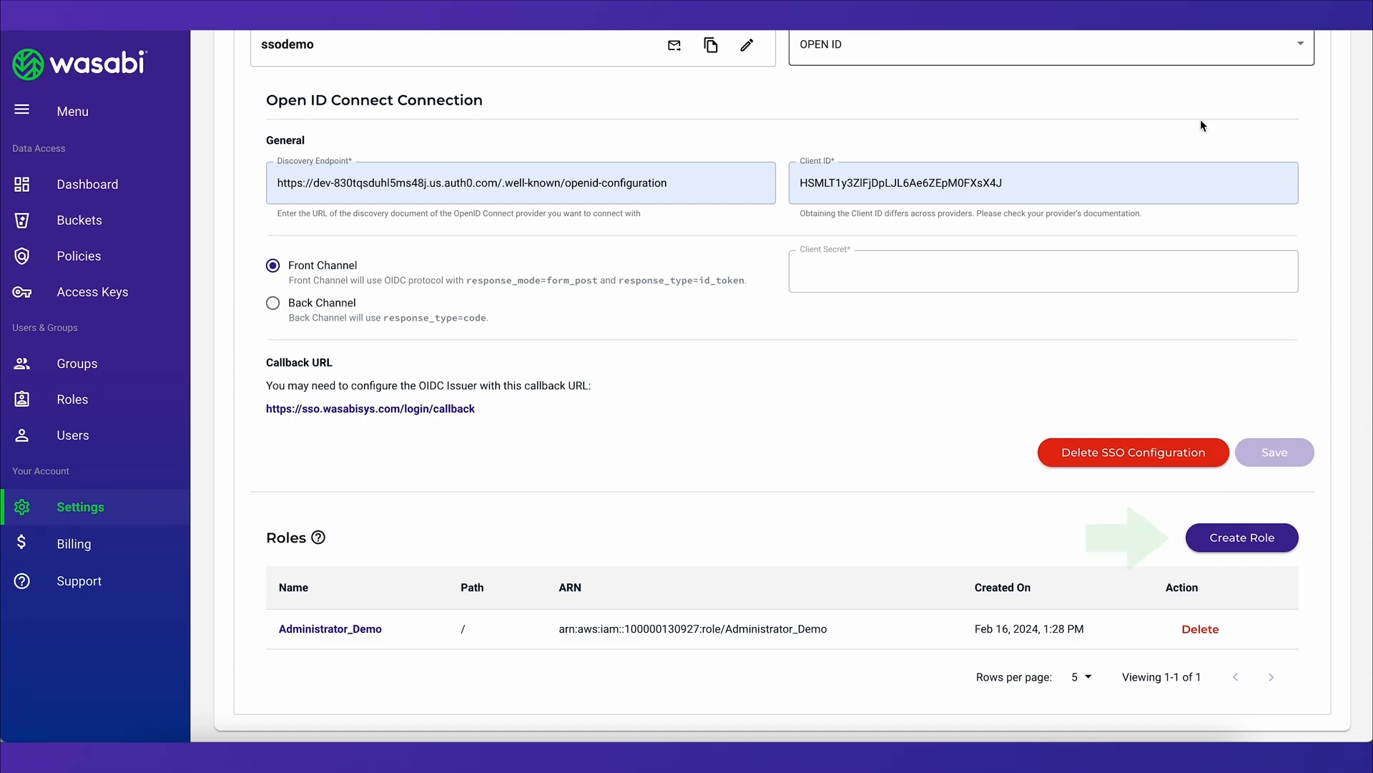
Create an SSO role named Administrator_Demo2 with the AdministratorAccess policy assigned
left_click(1260, 537)
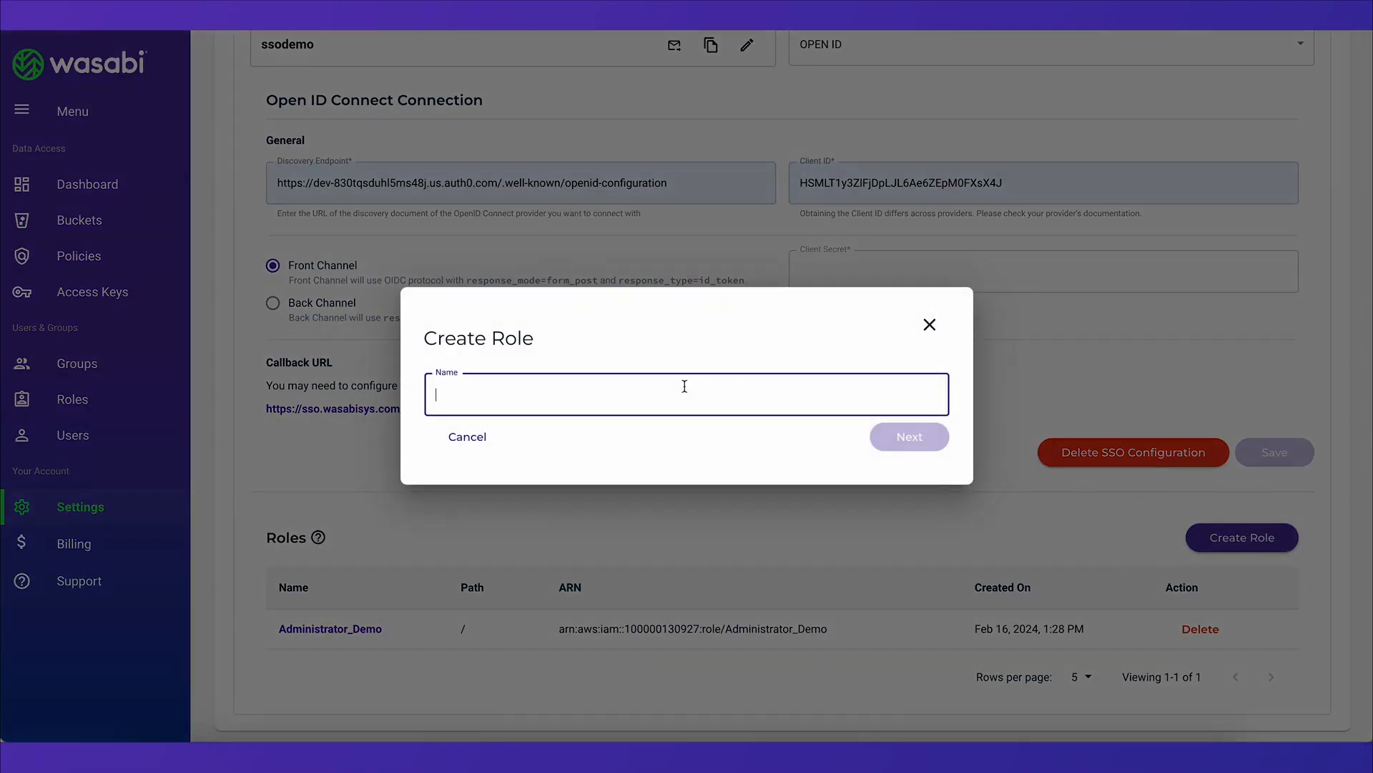
type("Administrator")
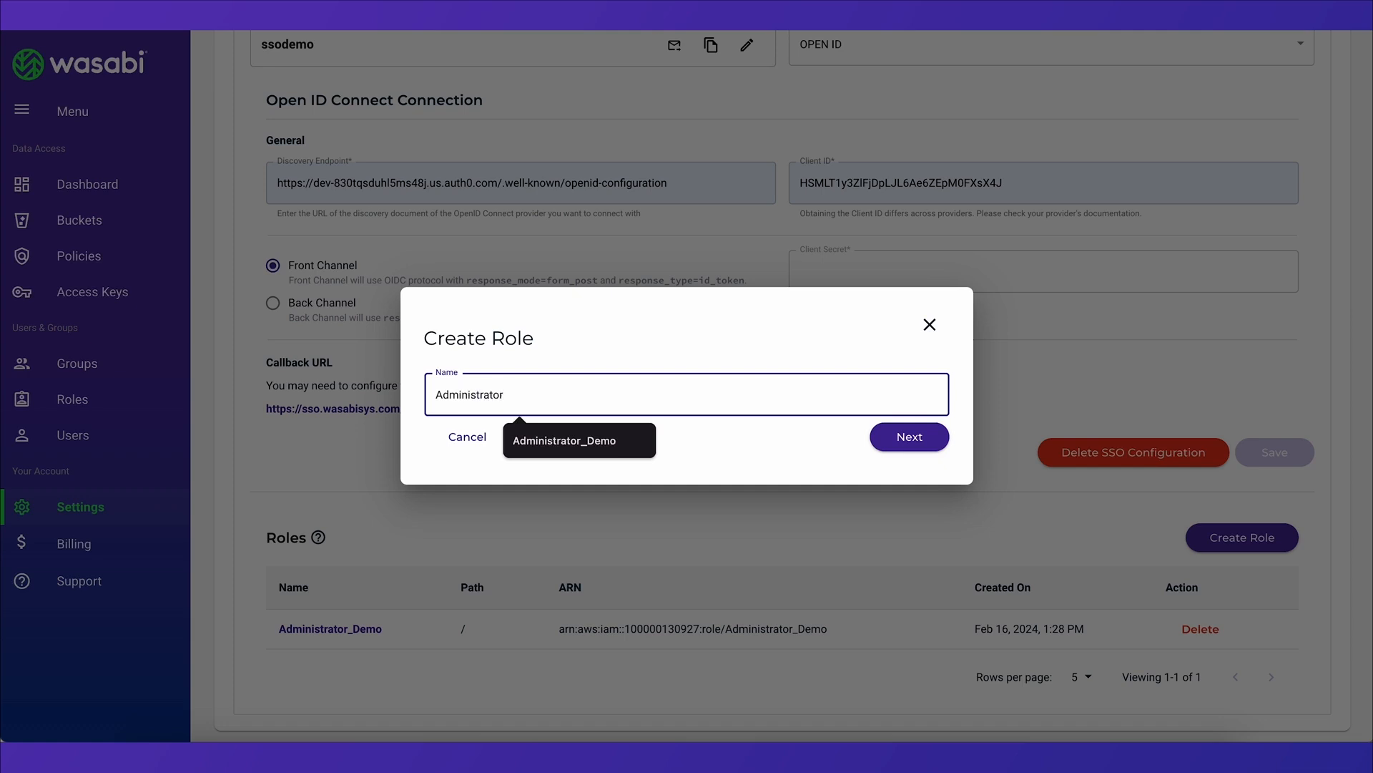
type("_Demo2")
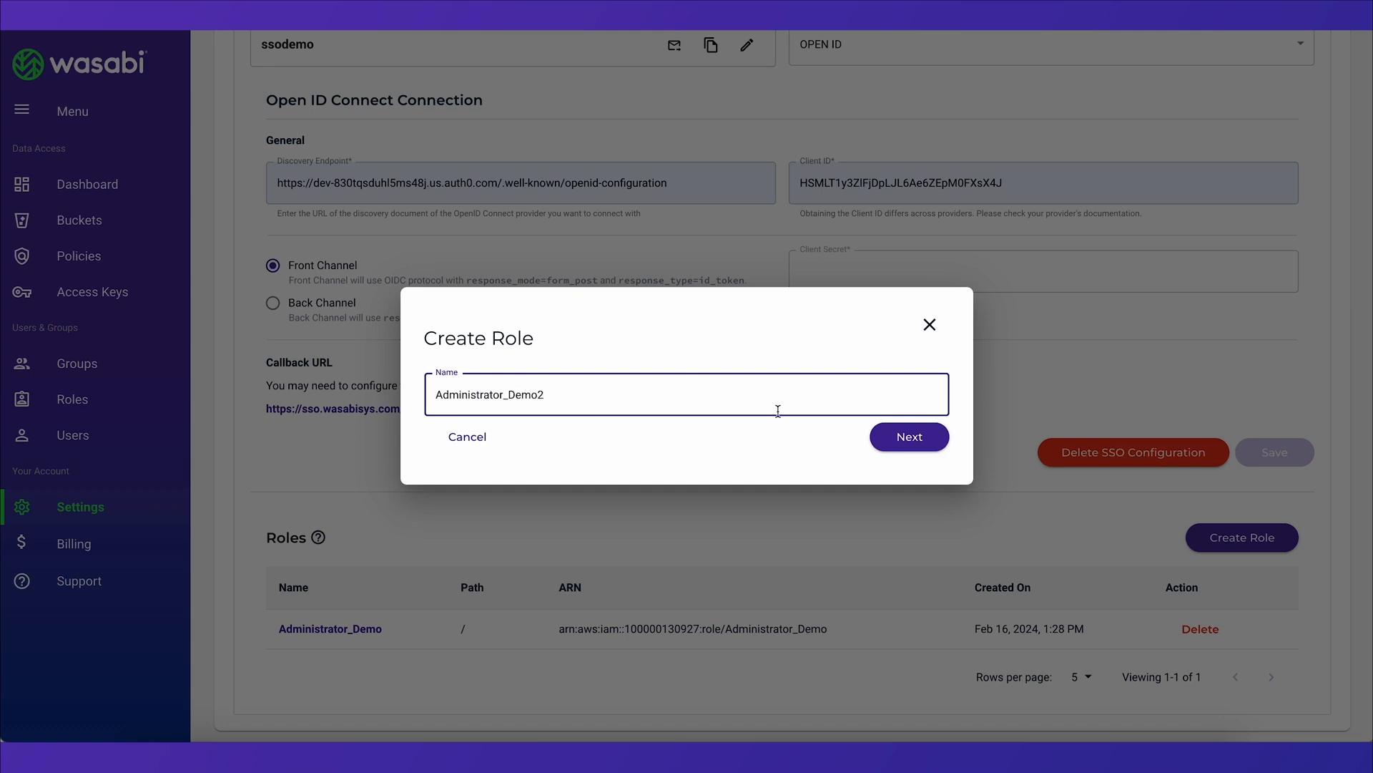
left_click(905, 437)
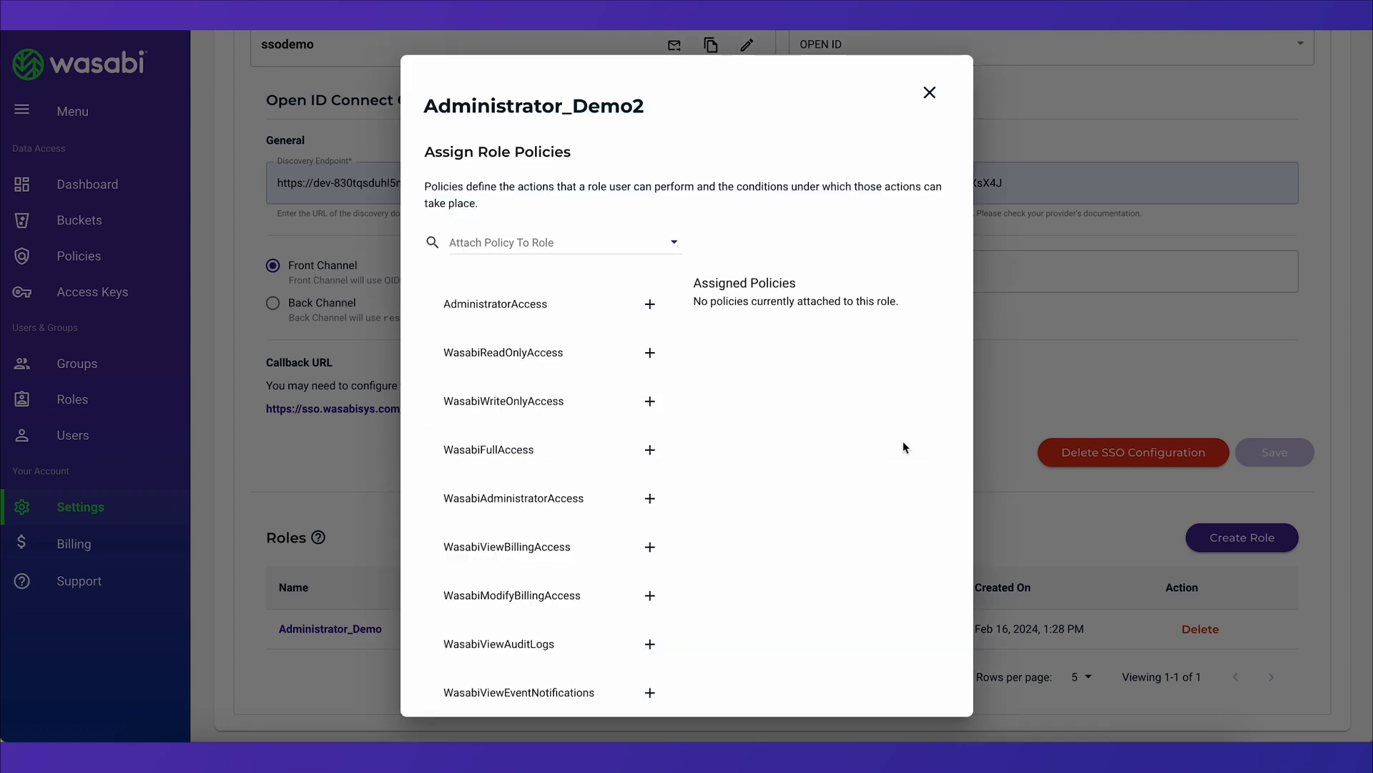
left_click(601, 321)
scroll(760, 424, "down", 1)
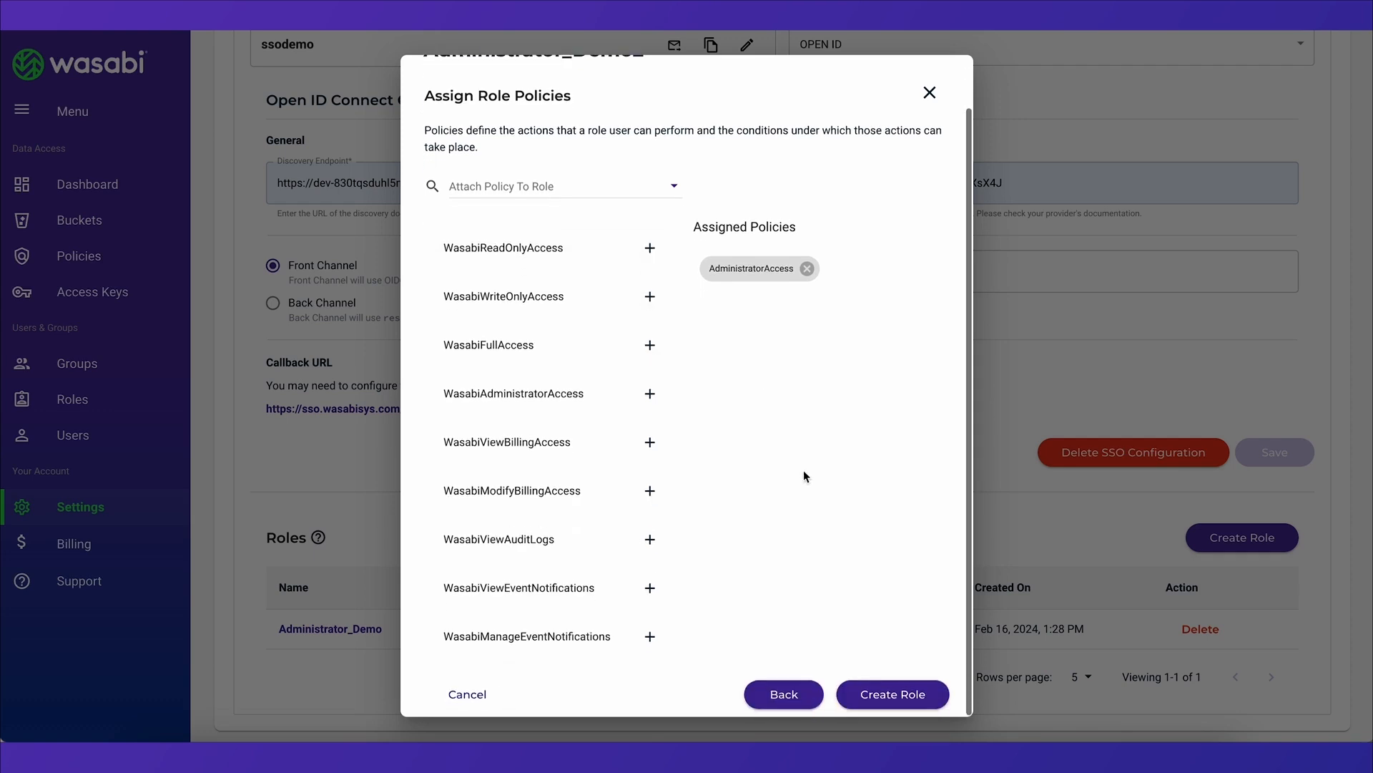
left_click(892, 701)
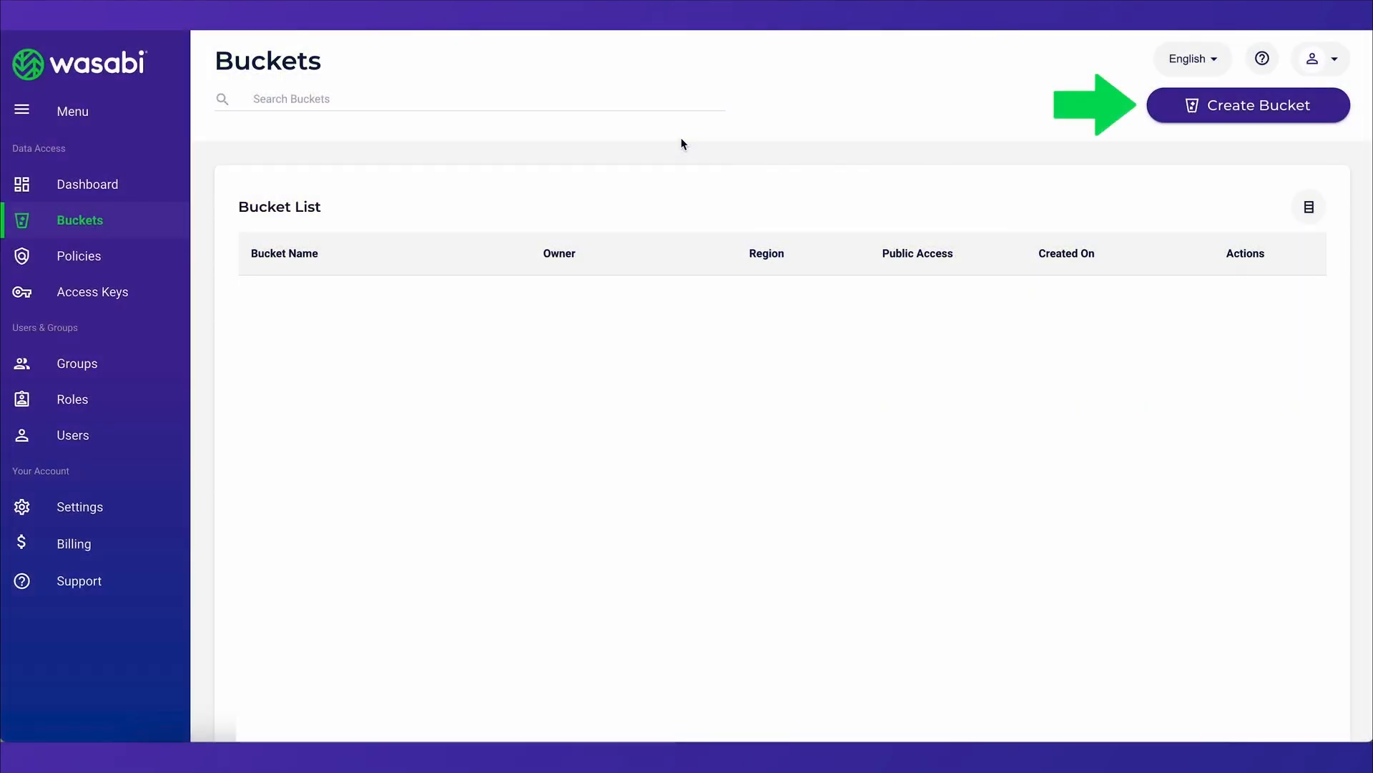
Create a bucket named objectlockdemobucket in region N. Virginia us-east-1 with Bucket Versioning and Object Lock enabled
left_click(1211, 113)
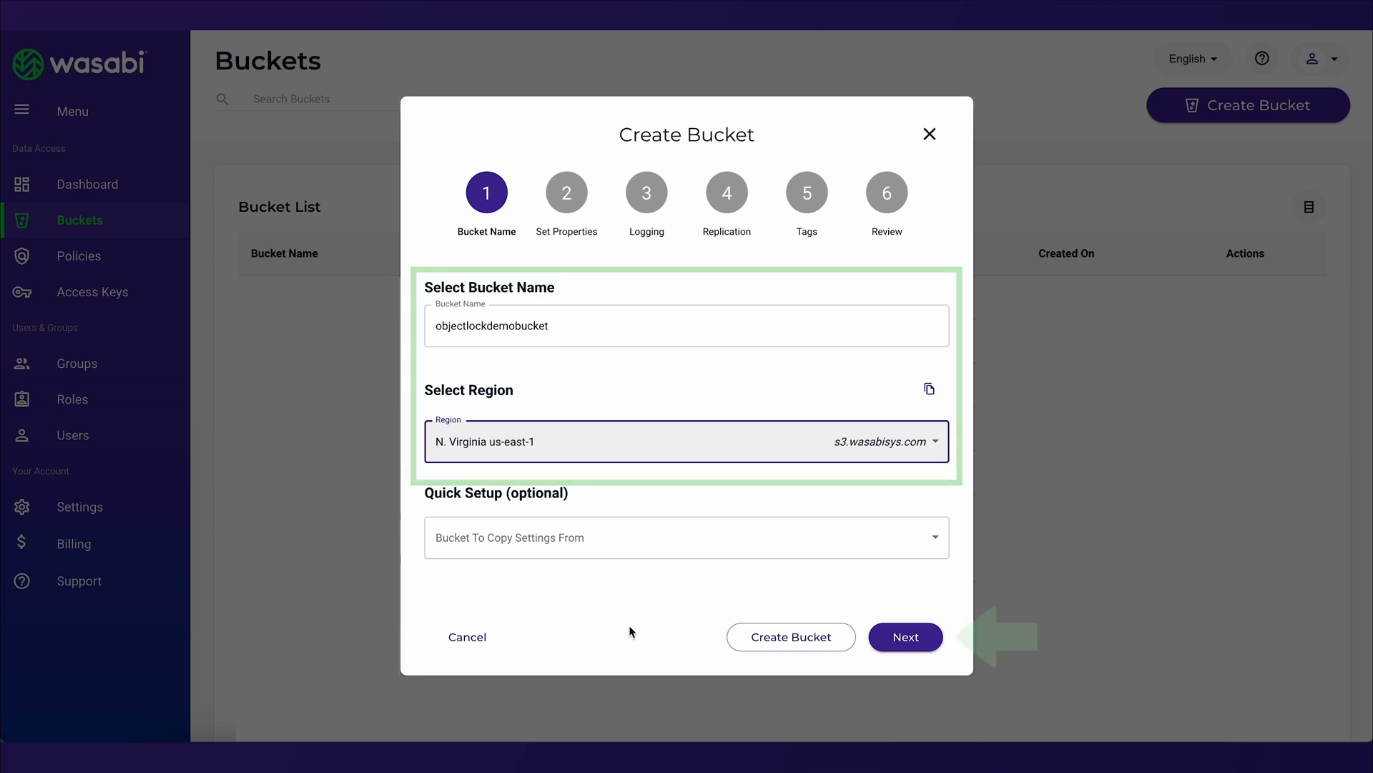
left_click(900, 641)
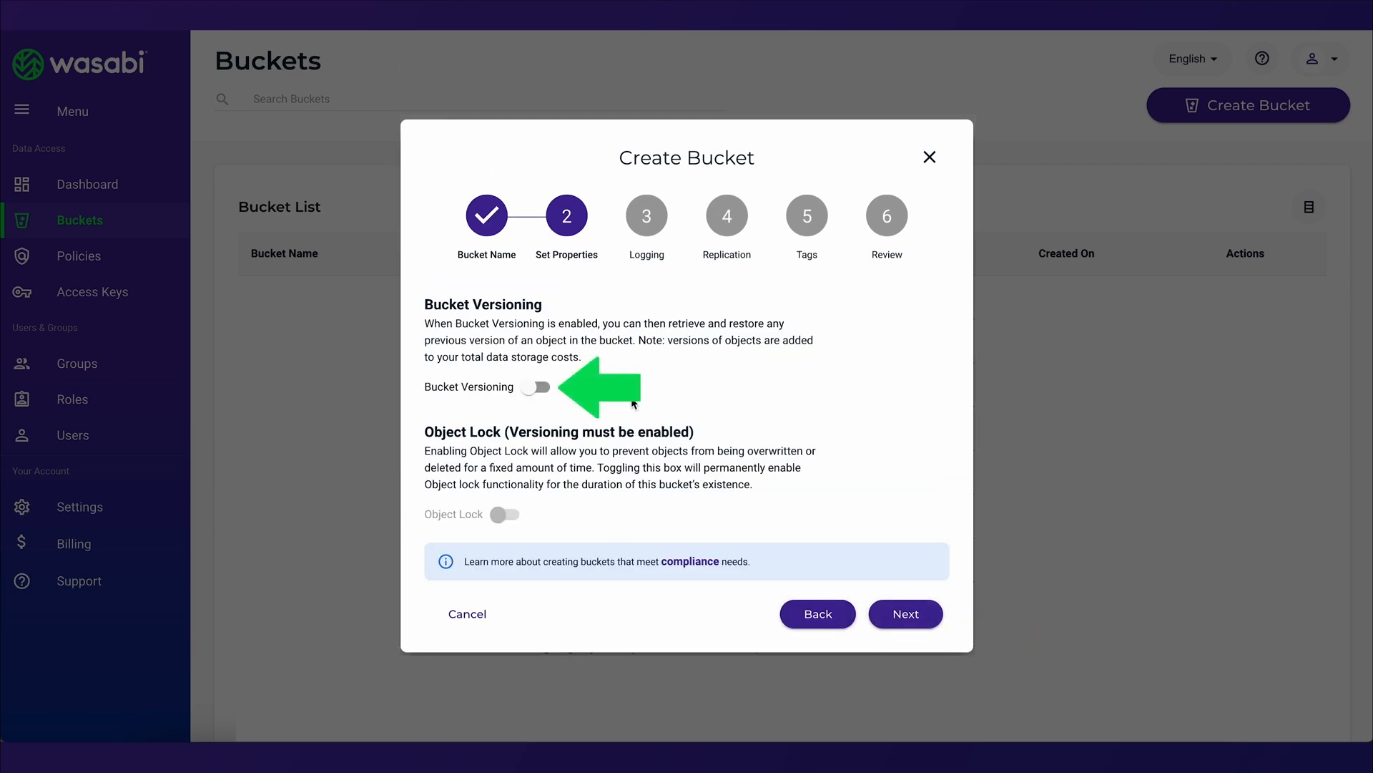
left_click(540, 387)
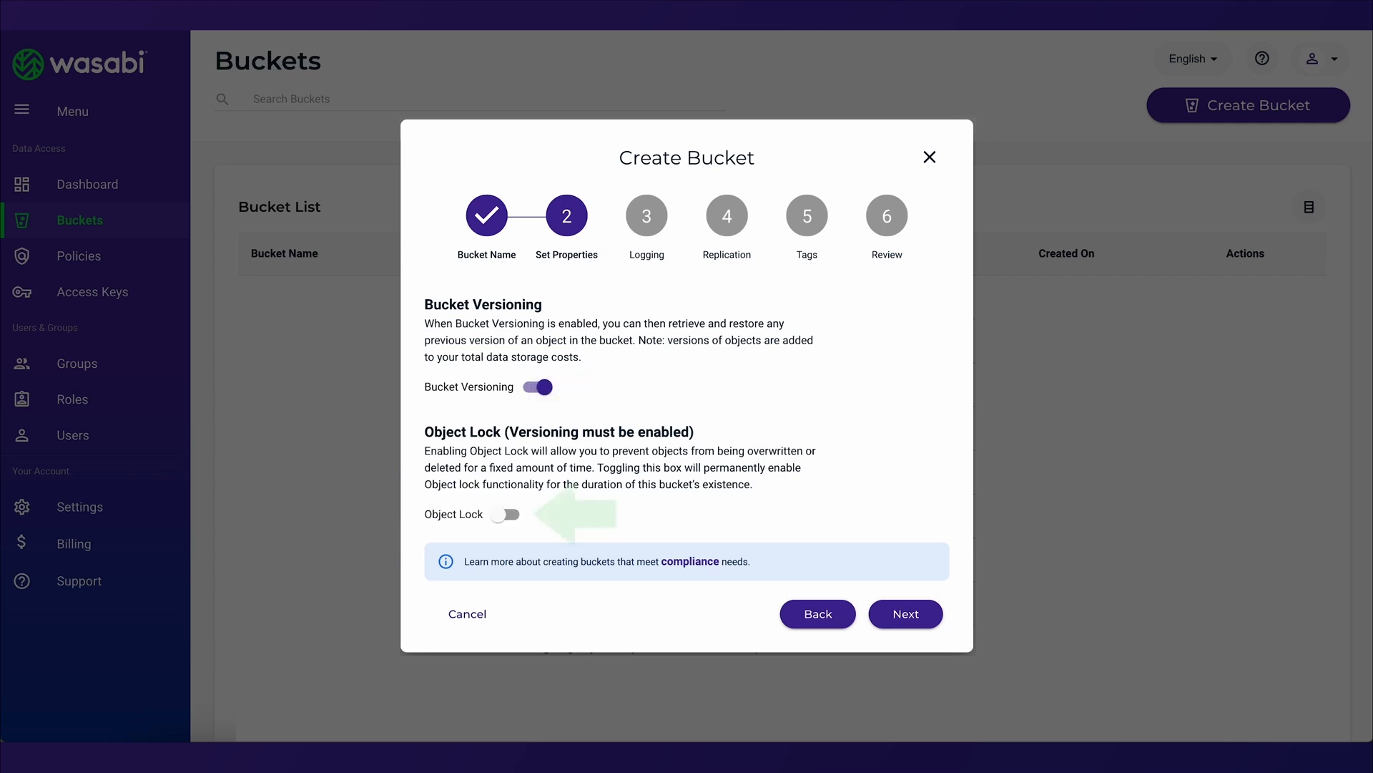
left_click(506, 515)
left_click(877, 618)
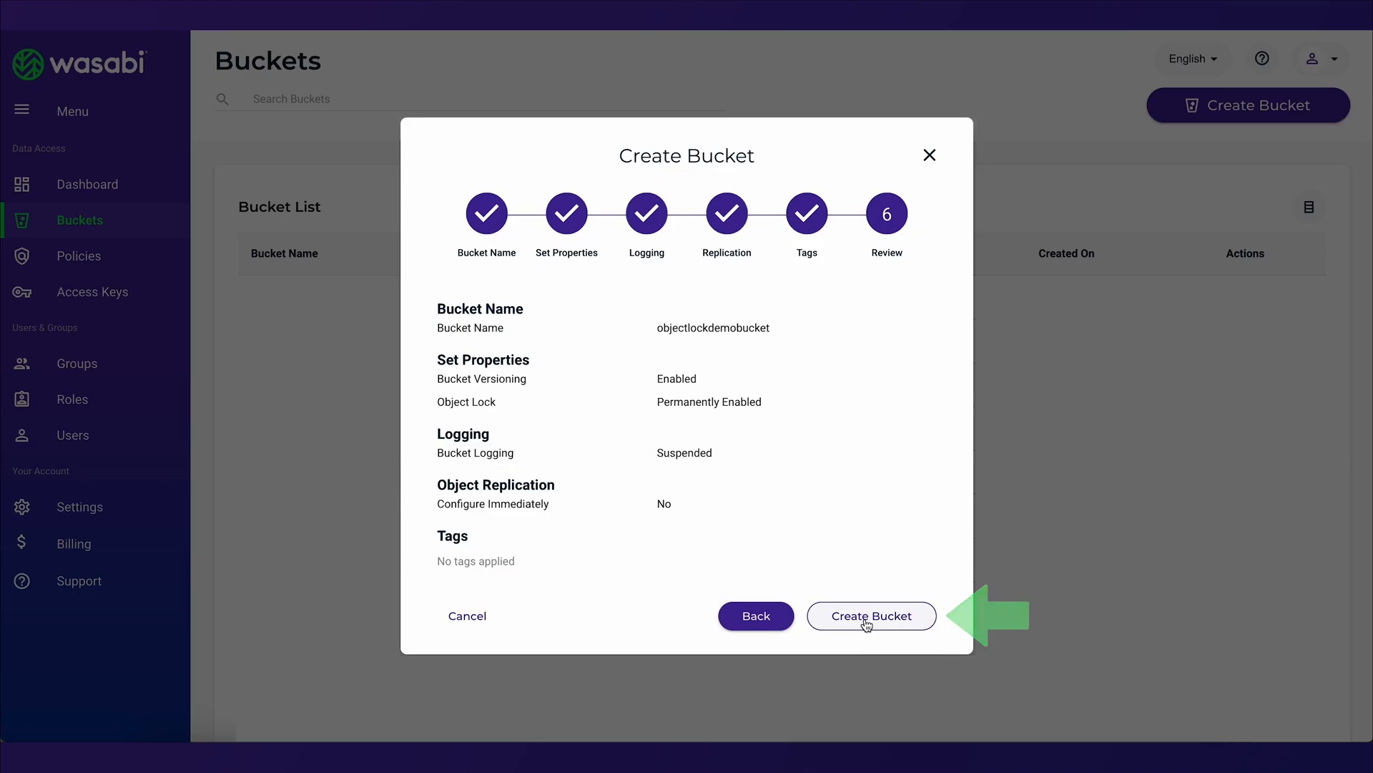
left_click(865, 620)
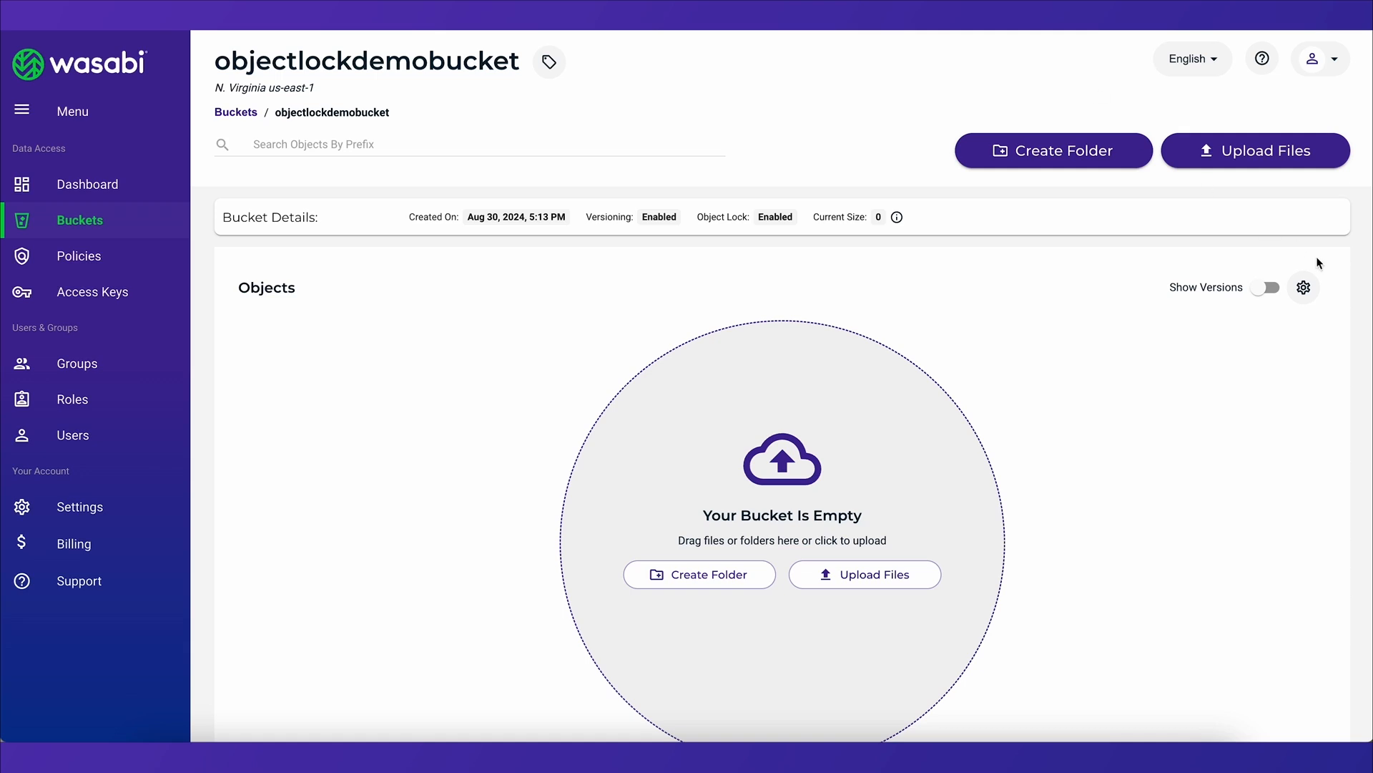
Enable default object retention on objectlockdemobucket in Compliance Mode for 3 days, apply it and confirm with the word CONFIRM
left_click(1304, 287)
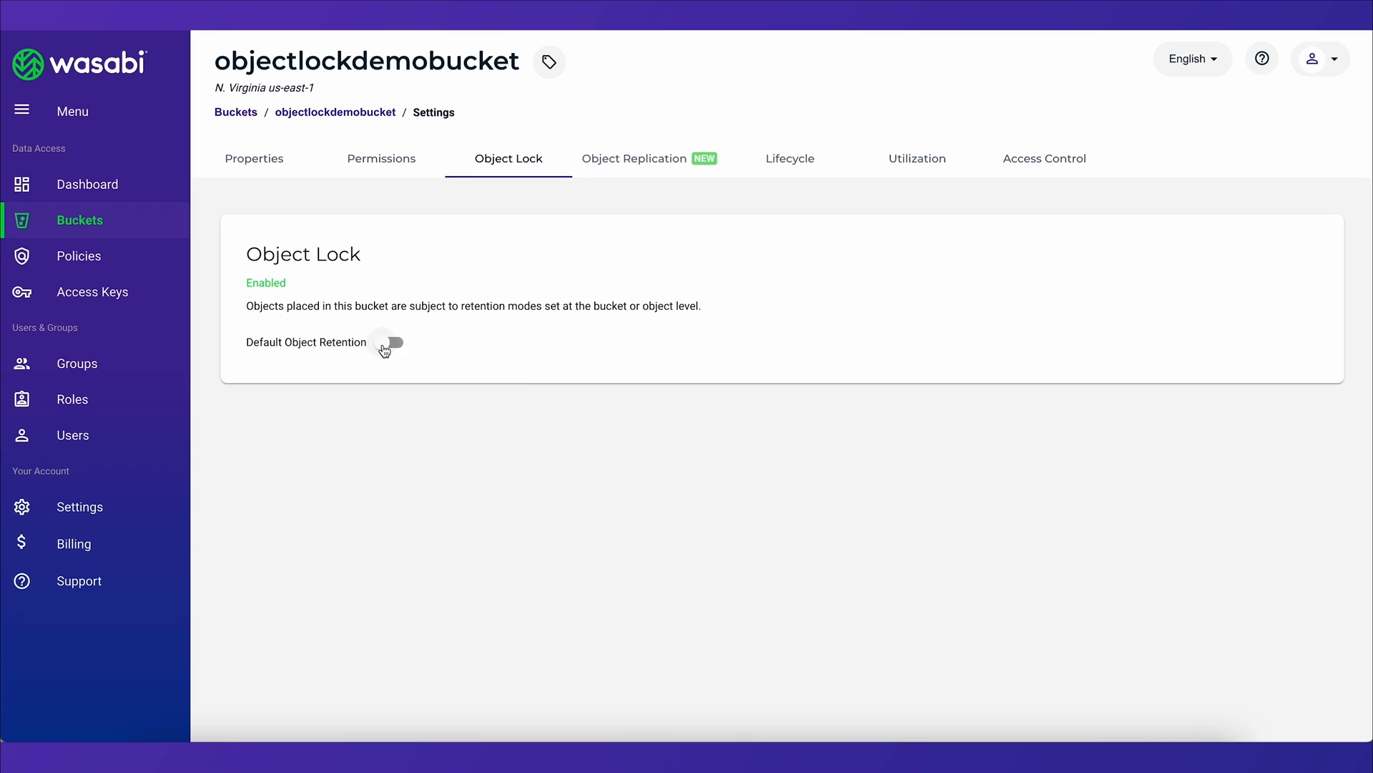
left_click(386, 343)
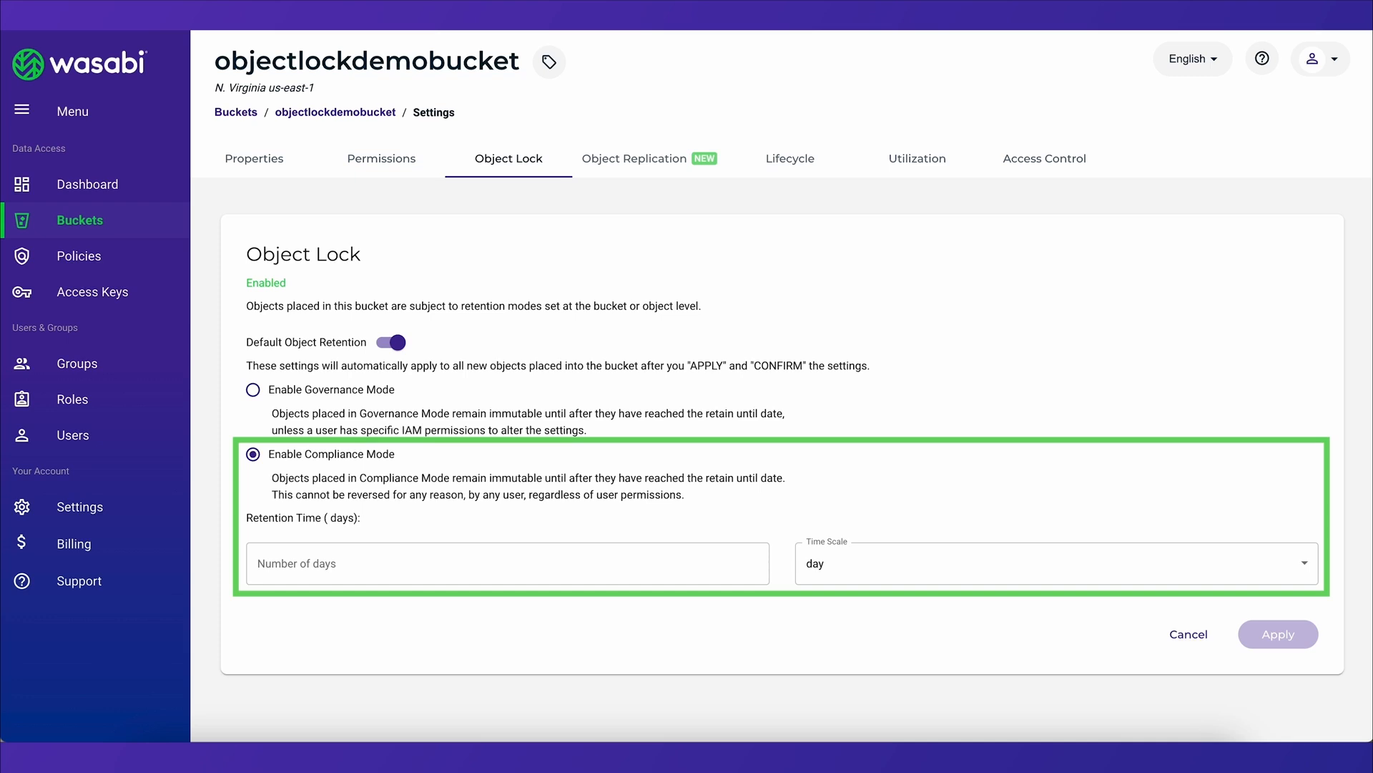
left_click(362, 561)
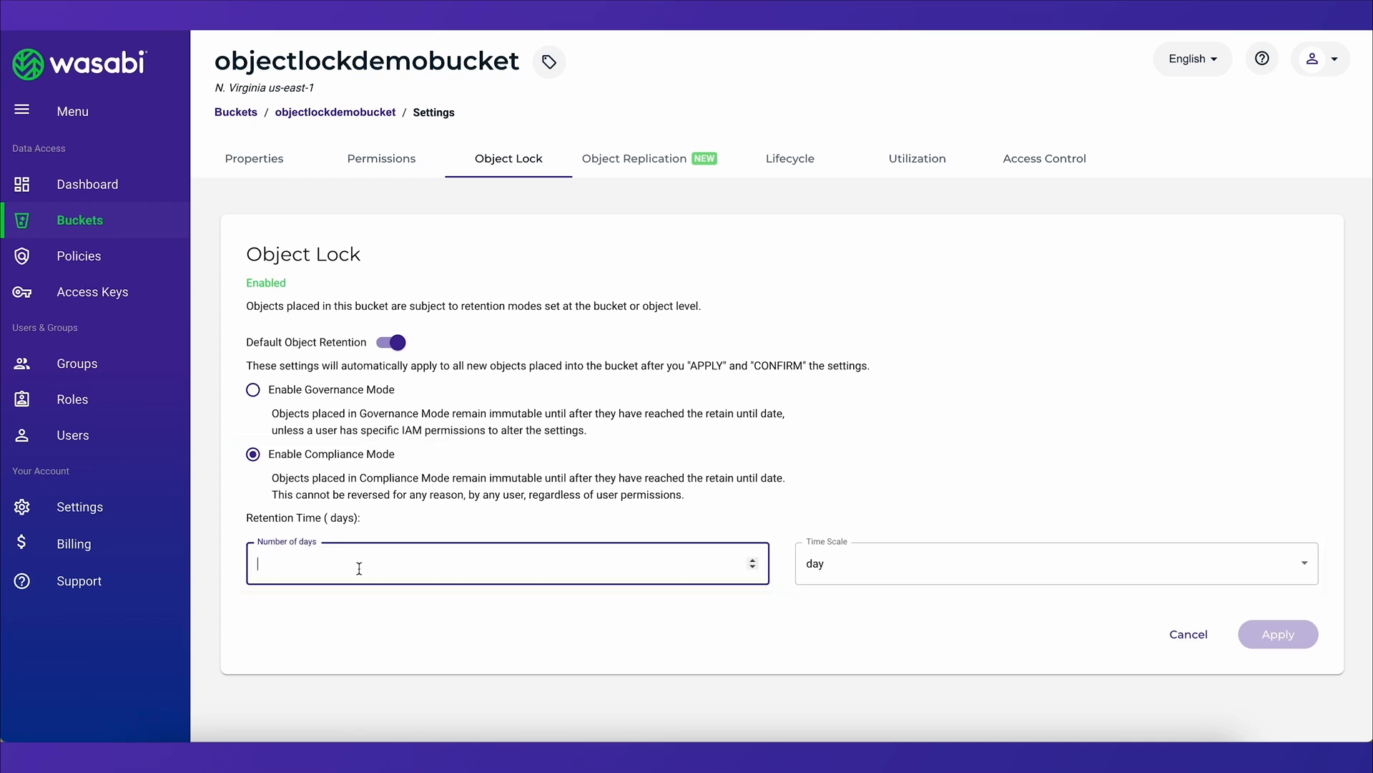
type("3")
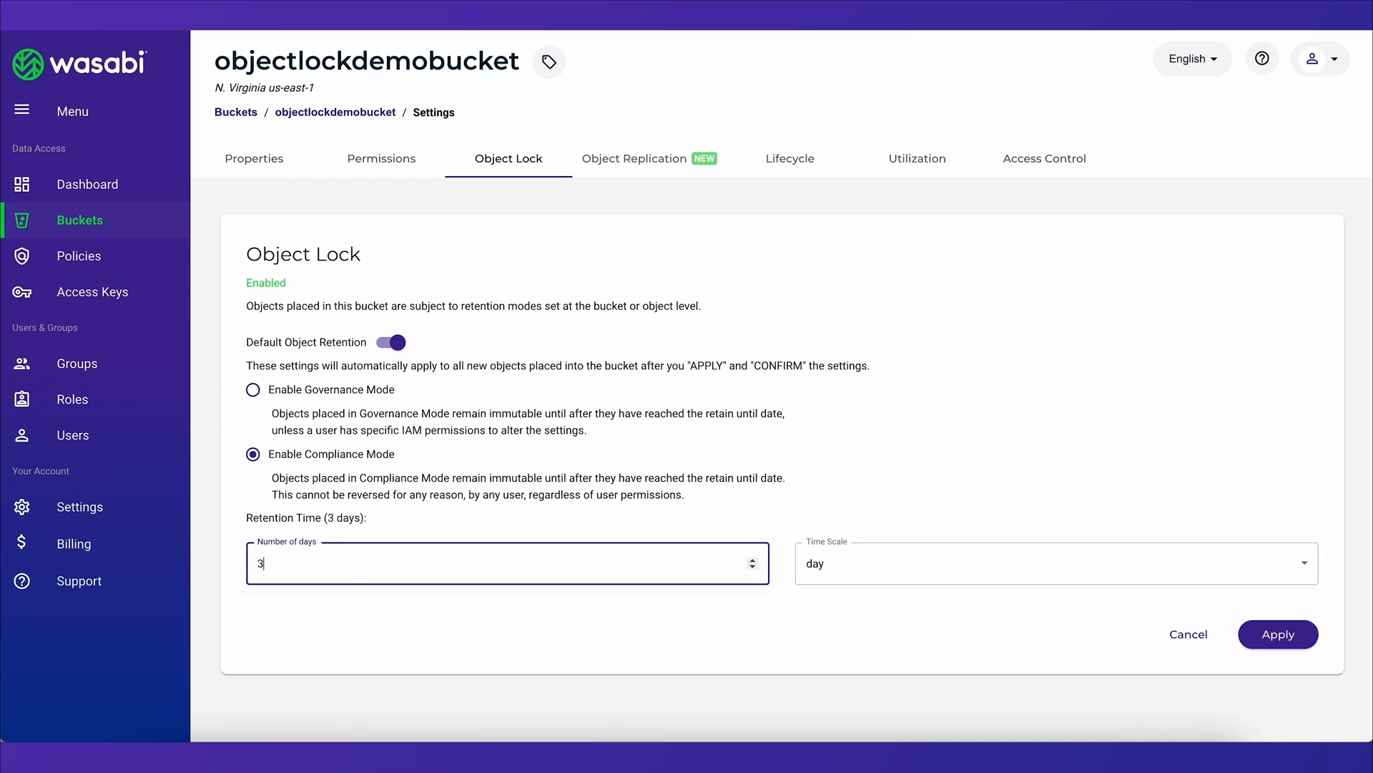
left_click(1277, 643)
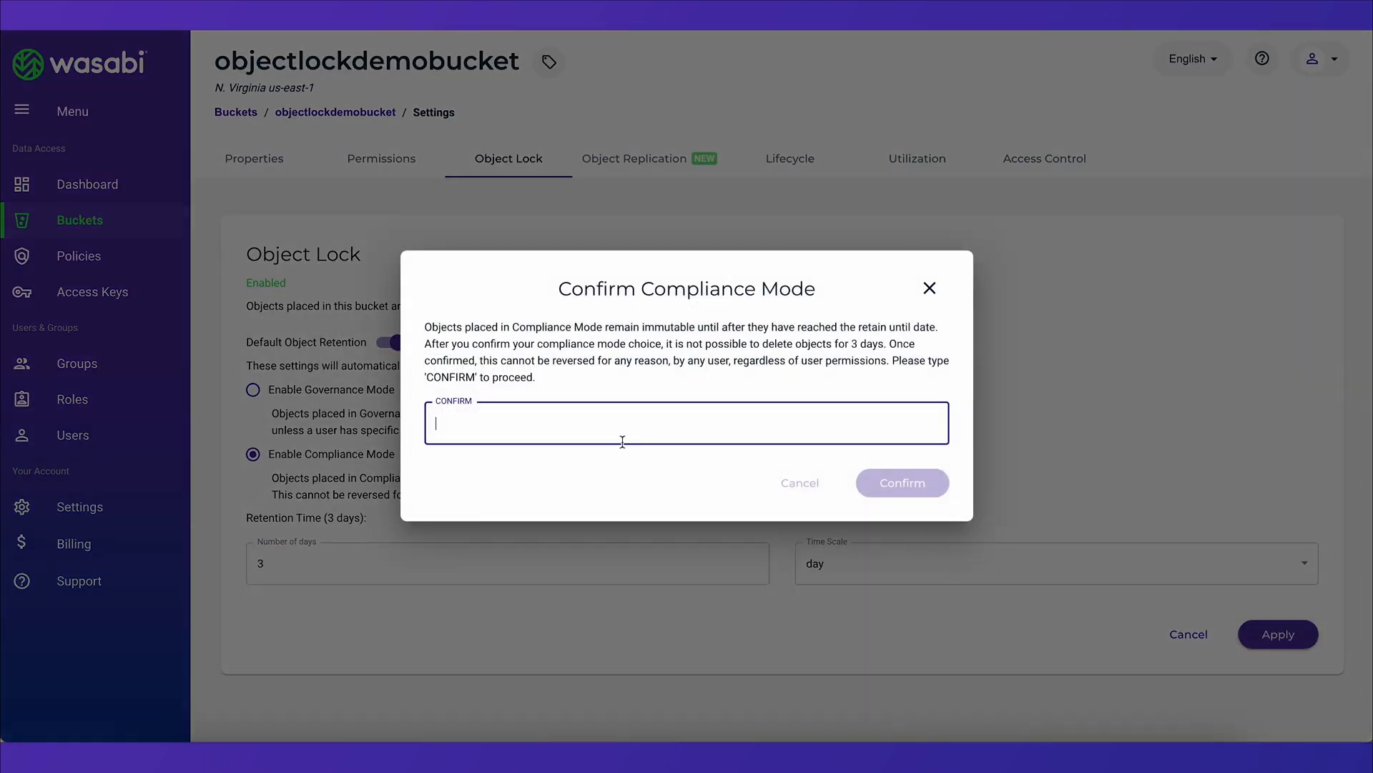
type("CONFIRM")
left_click(930, 492)
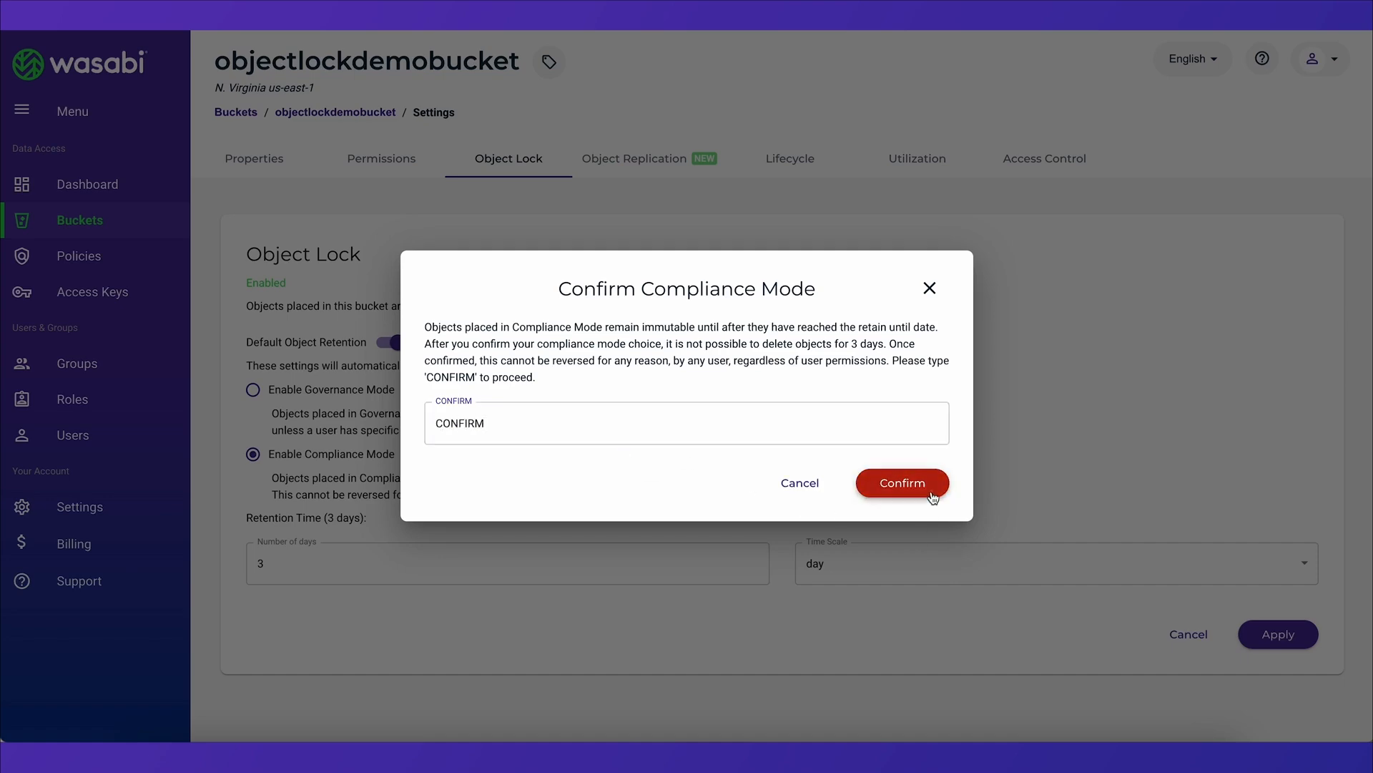